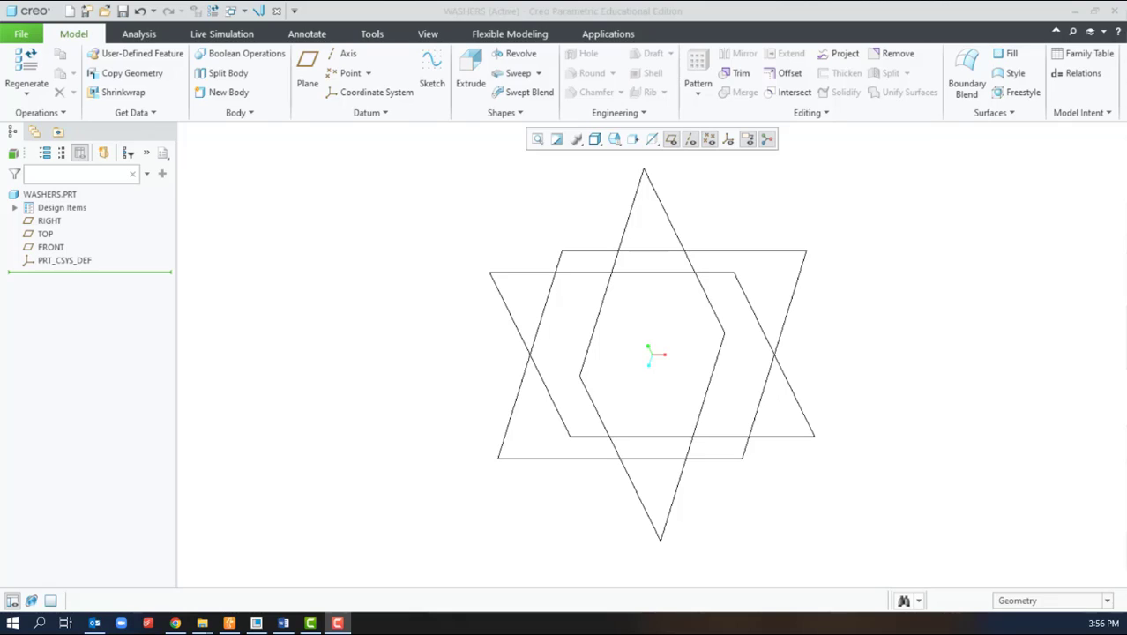
# On the TOP plane, draw a circle at the origin with a 1.5 diameter and finish the sketch
pyautogui.click(434, 66)
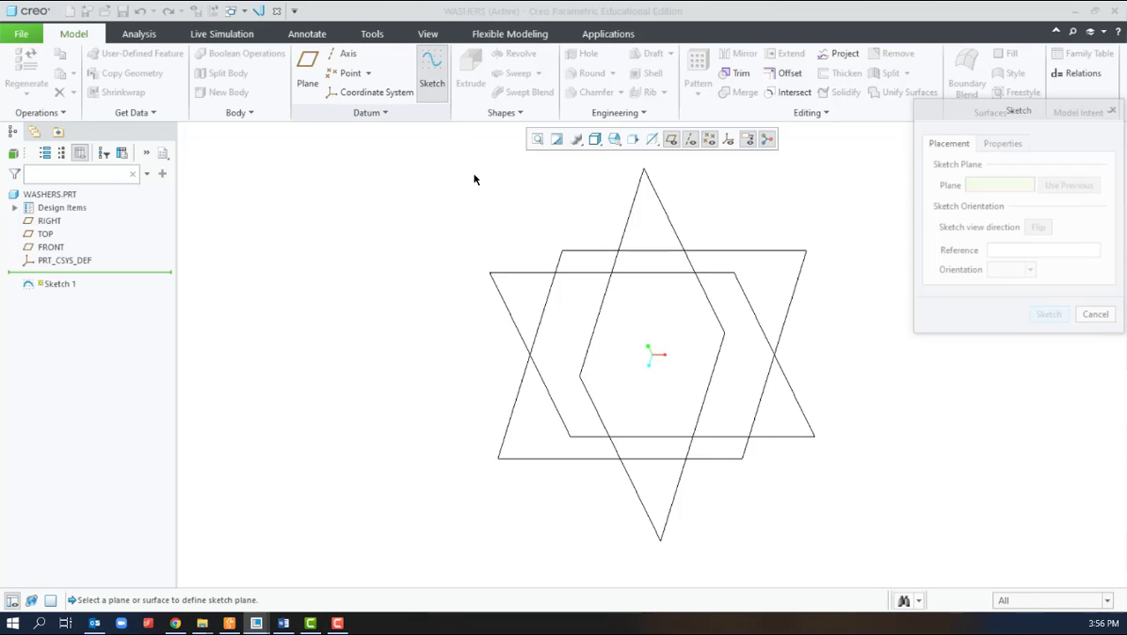
pyautogui.click(560, 263)
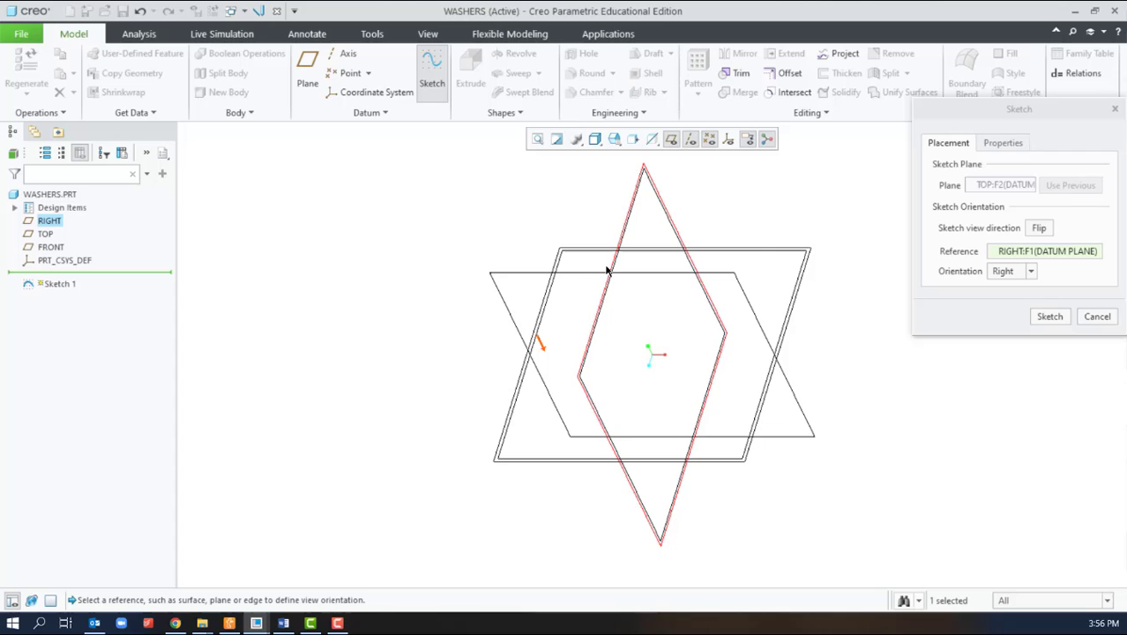
pyautogui.click(1049, 317)
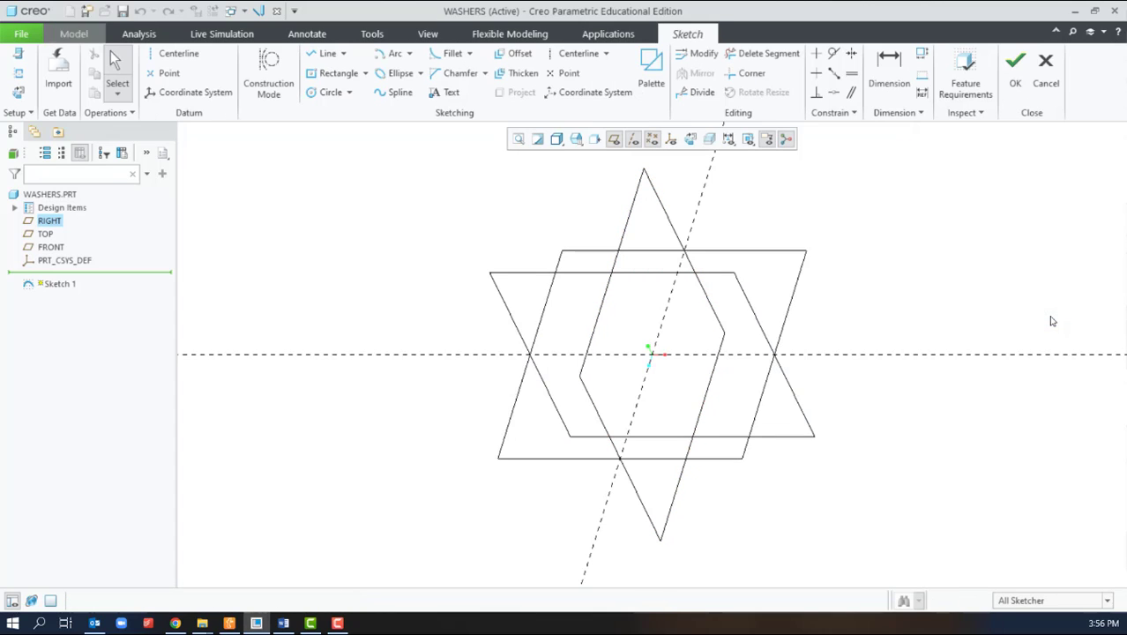
pyautogui.click(314, 94)
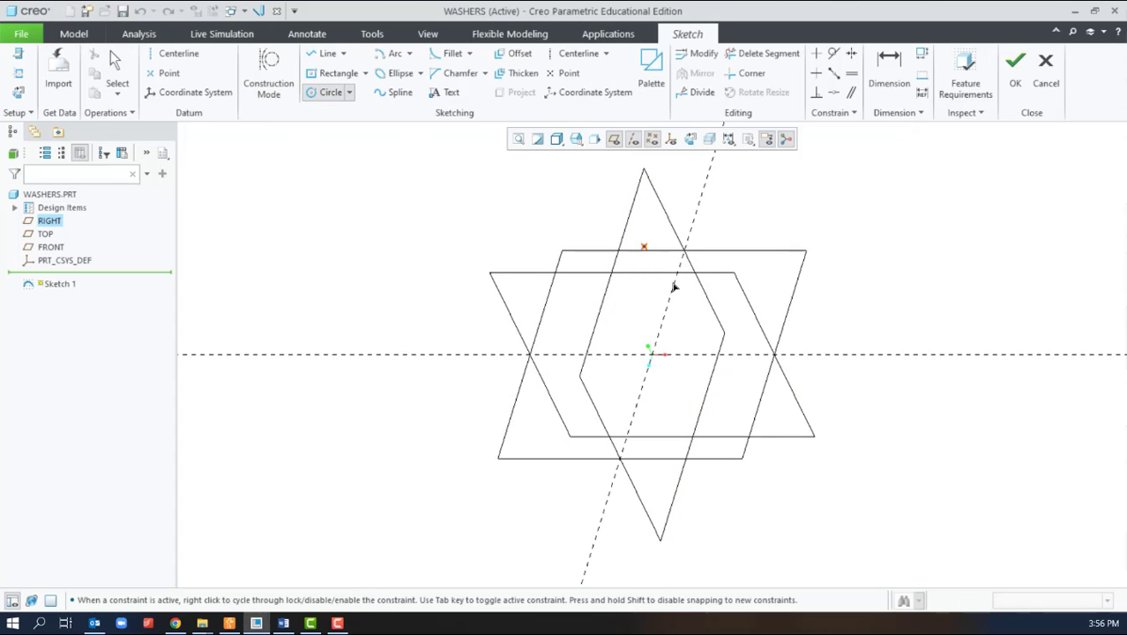
pyautogui.click(650, 354)
pyautogui.click(705, 385)
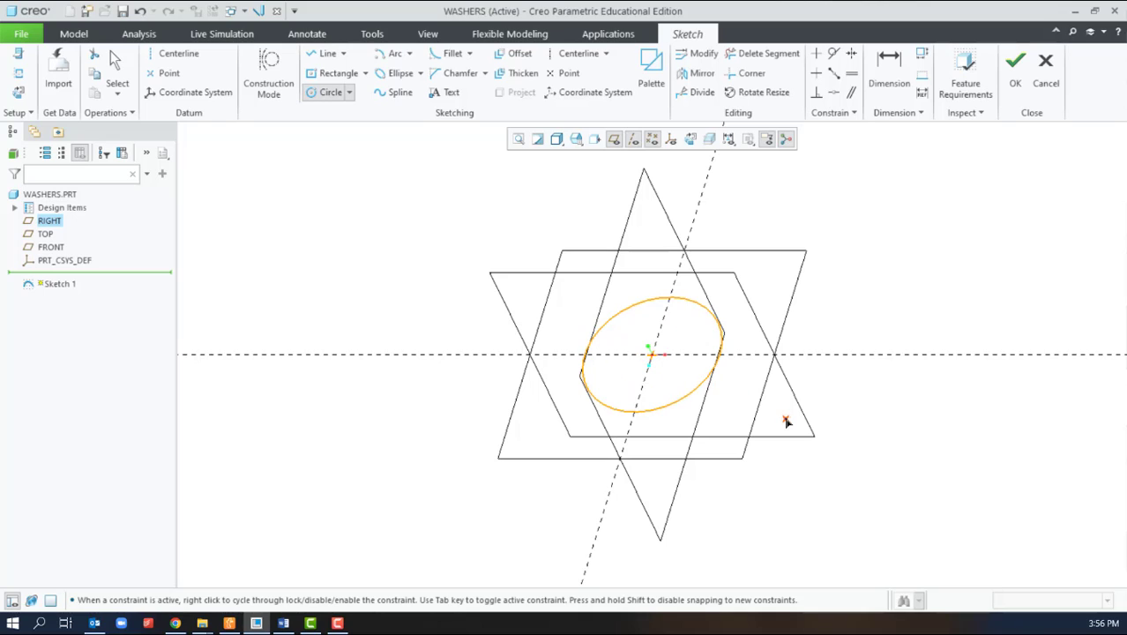
pyautogui.middleClick(785, 420)
pyautogui.doubleClick(556, 304)
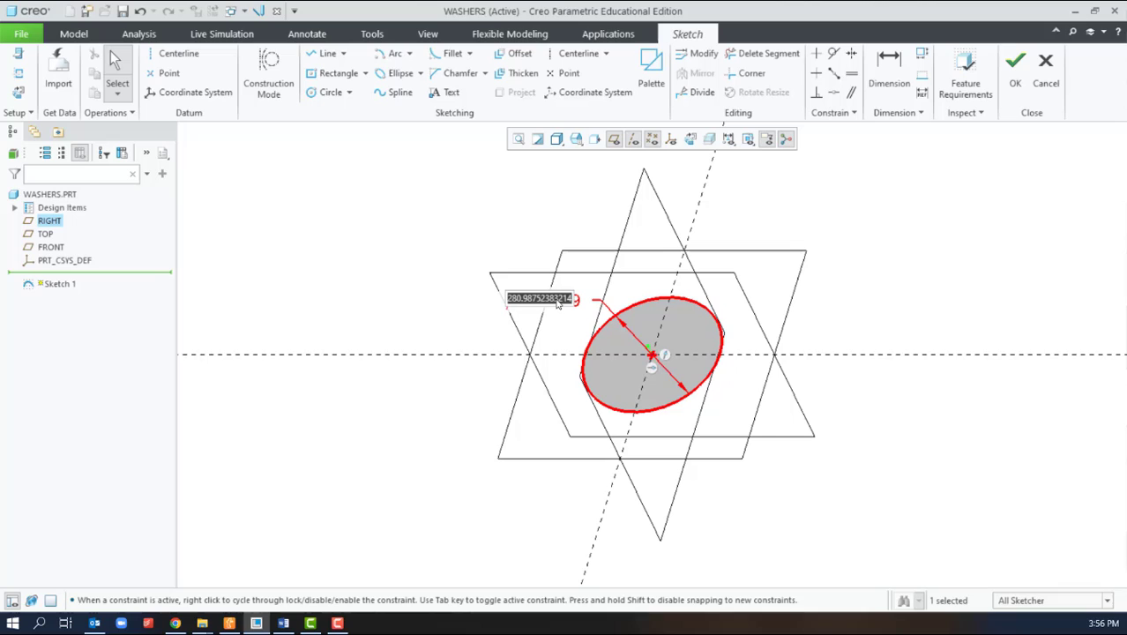
pyautogui.write('1')
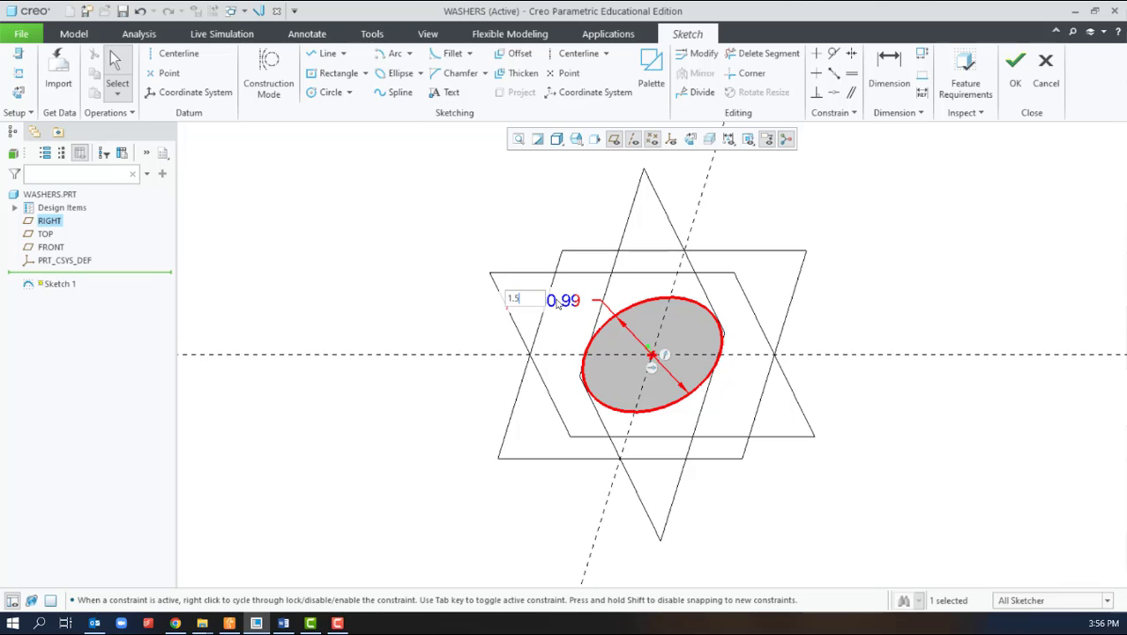
pyautogui.write('.5')
pyautogui.press('Return')
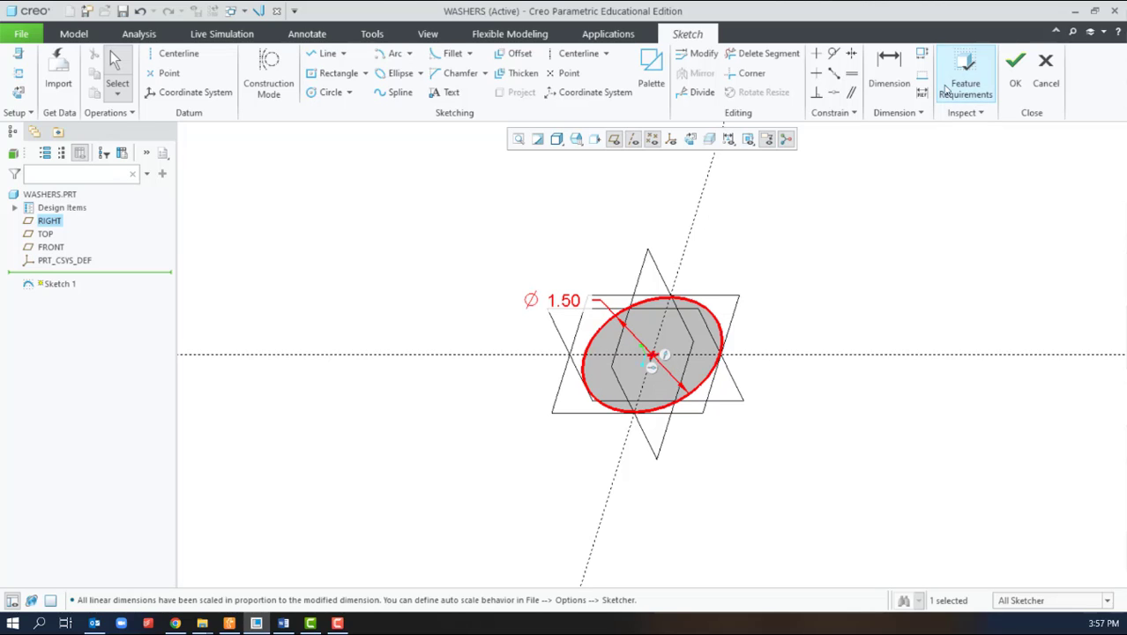
pyautogui.click(1015, 66)
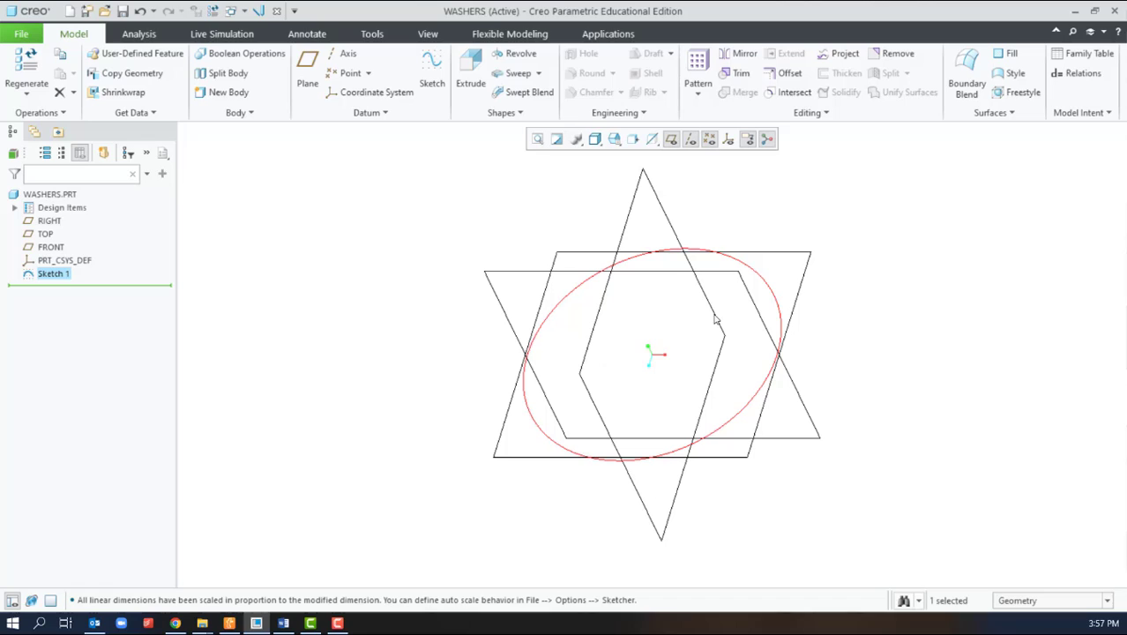
# Rename Sketch 1 to TRAJ, start a sweep along the circle, and open its section sketch
pyautogui.doubleClick(60, 276)
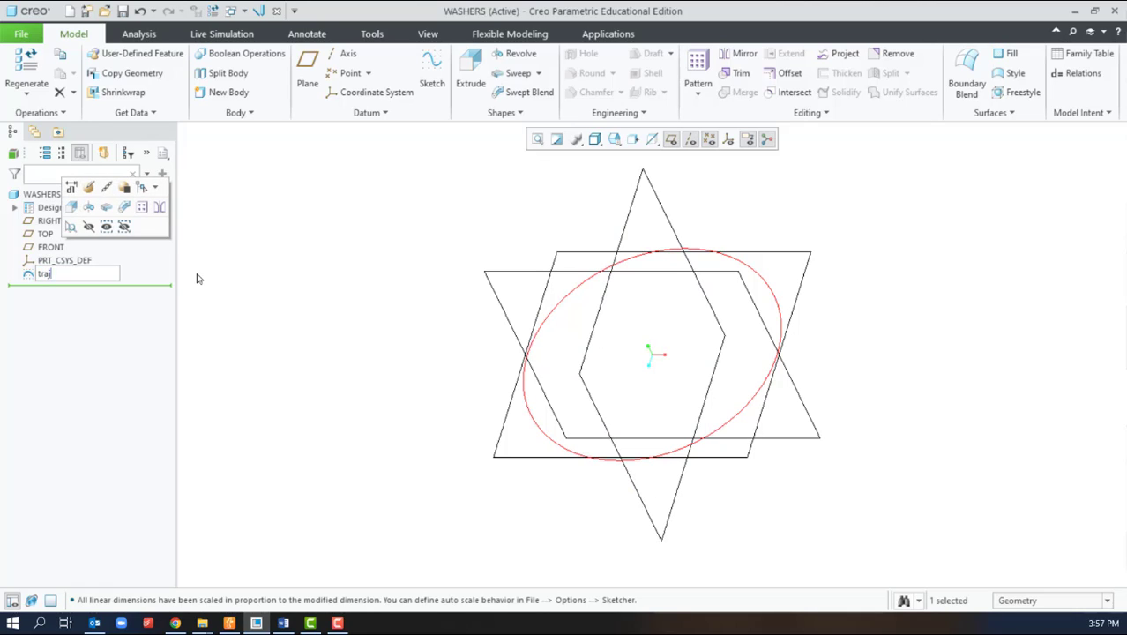
pyautogui.press('Return')
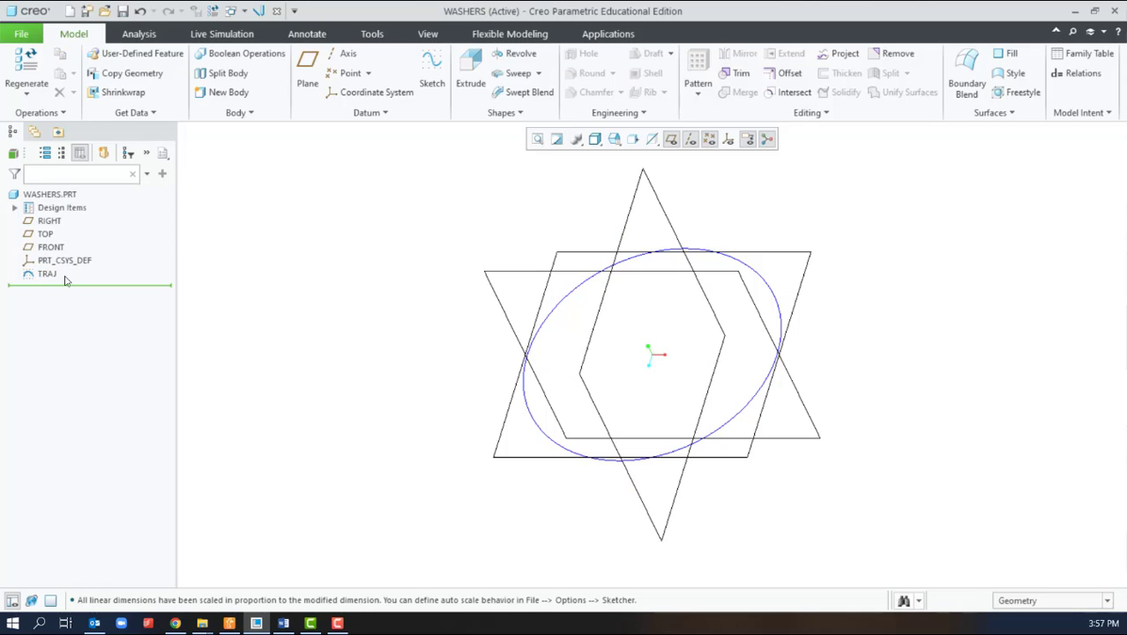
pyautogui.click(517, 75)
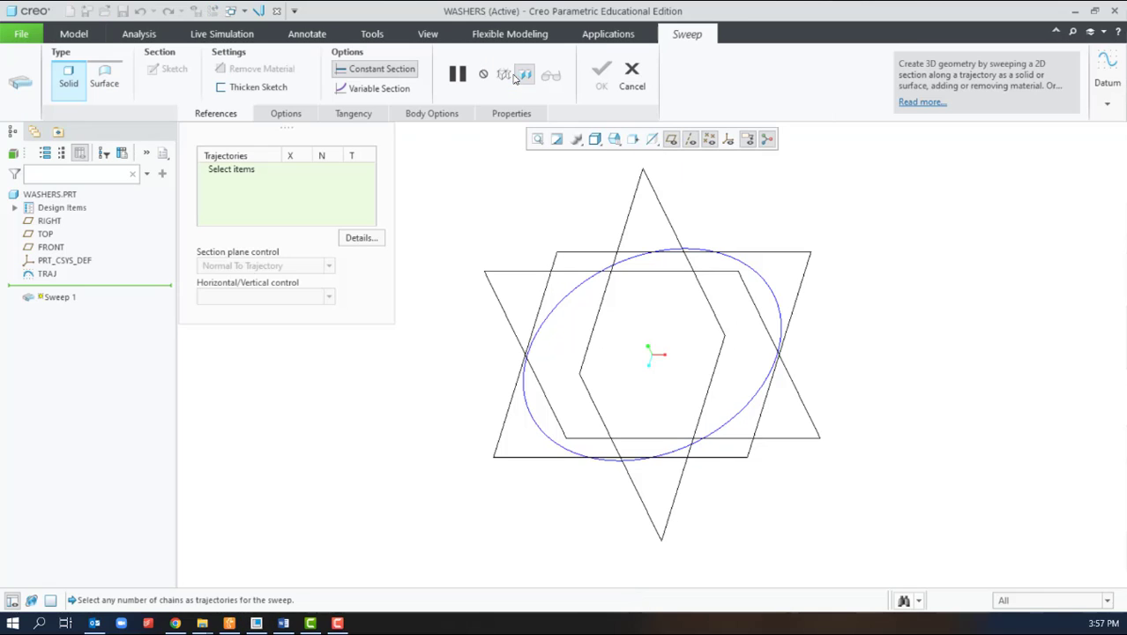
pyautogui.click(564, 305)
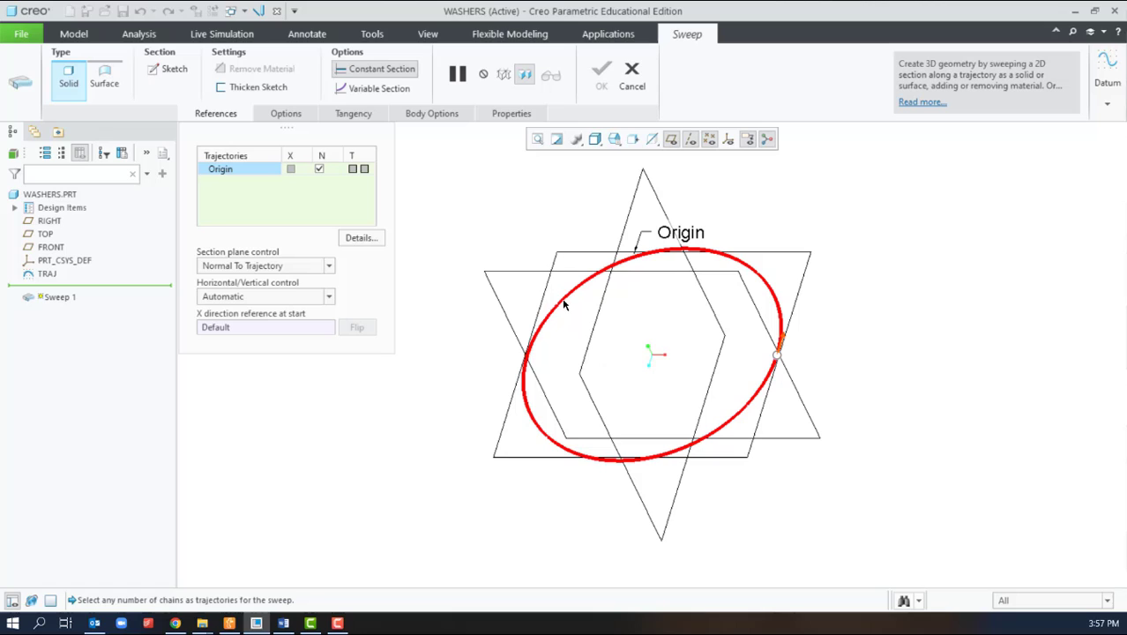
pyautogui.click(168, 69)
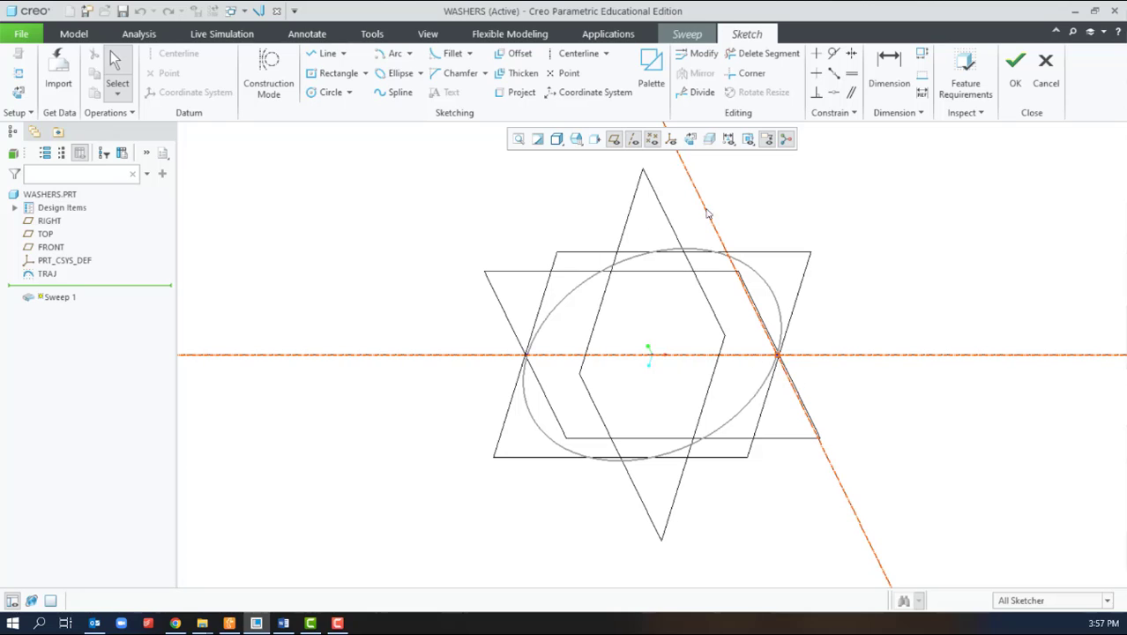
# In sketch view, draw a center rectangle on the section origin
pyautogui.click(689, 138)
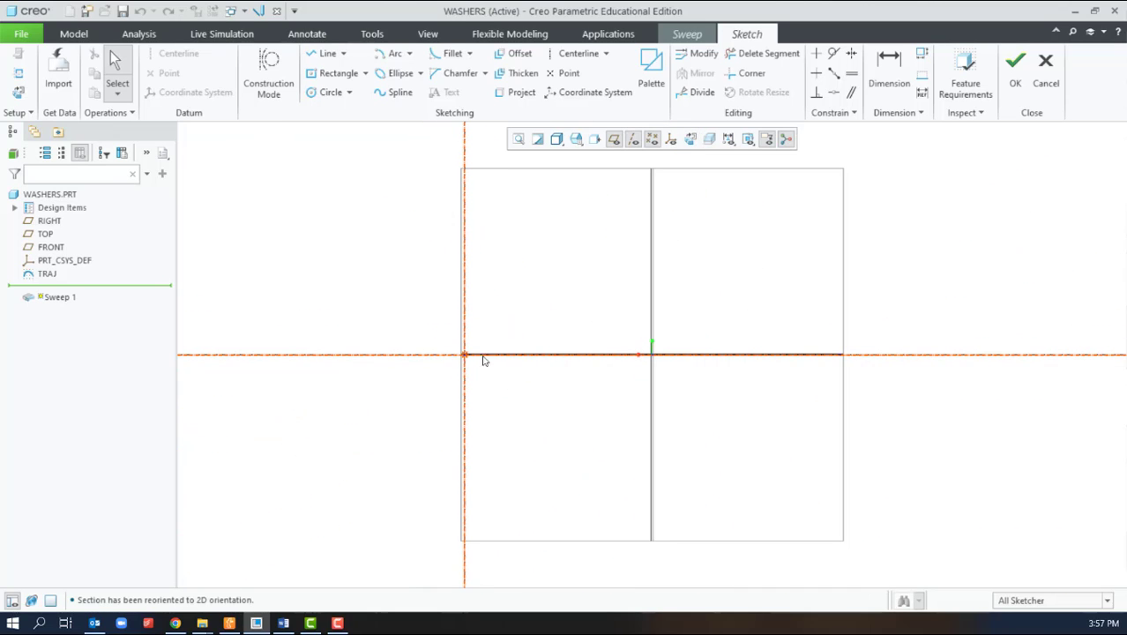
pyautogui.click(341, 75)
pyautogui.click(464, 355)
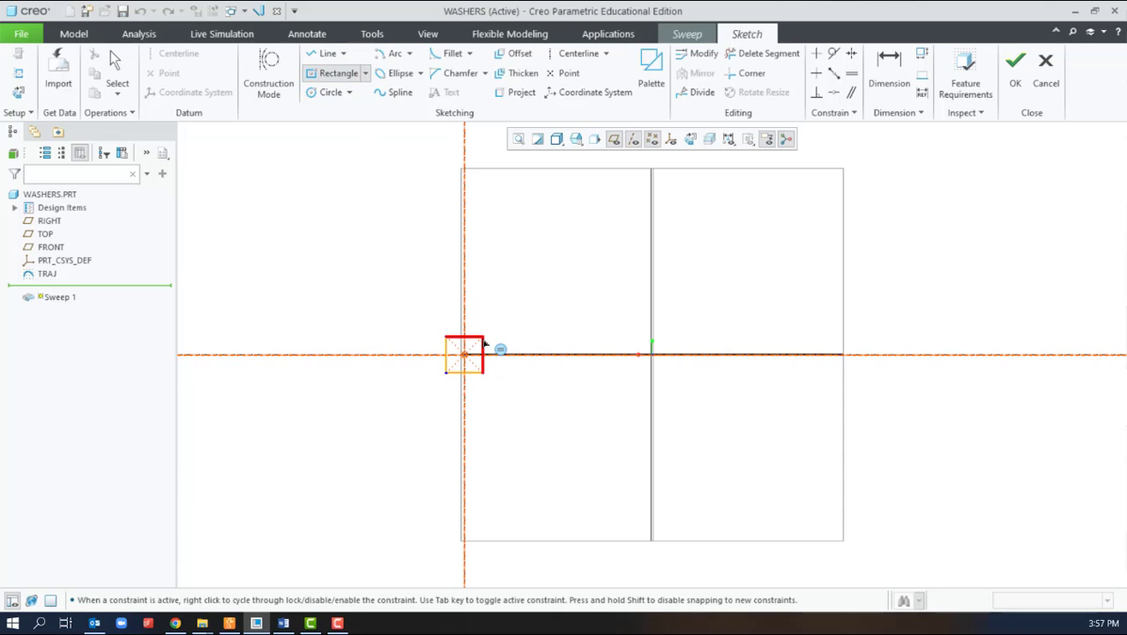
pyautogui.click(489, 338)
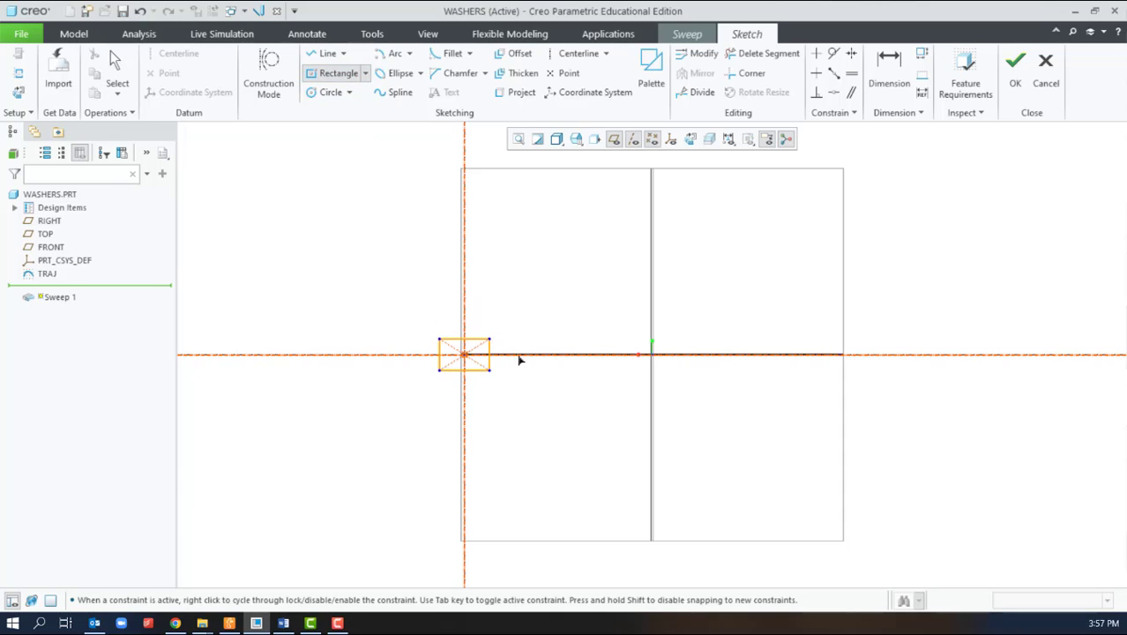
pyautogui.middleClick(522, 413)
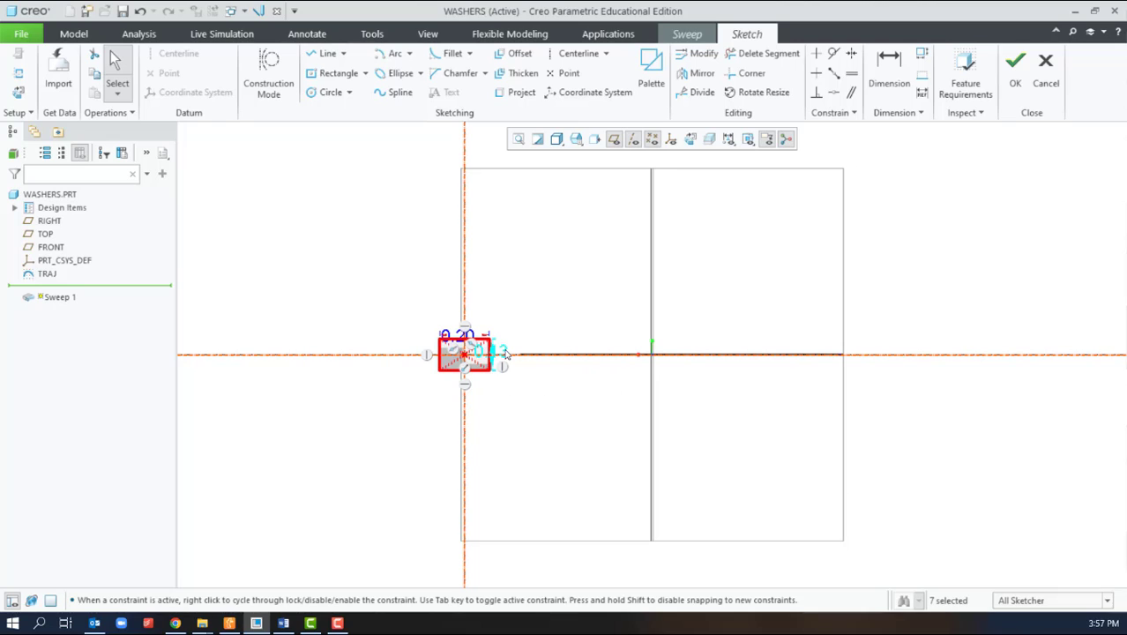
# Set the rectangle's height and width to 0.50 each and finish the section sketch
pyautogui.press('BackSpace')
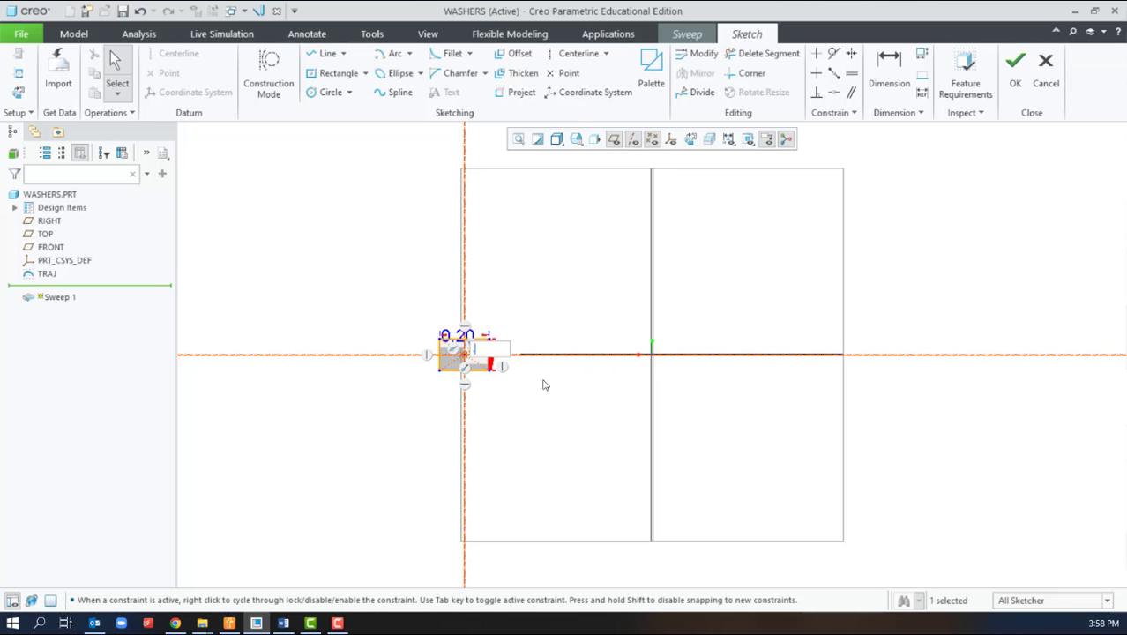
pyautogui.write('.5')
pyautogui.press('Return')
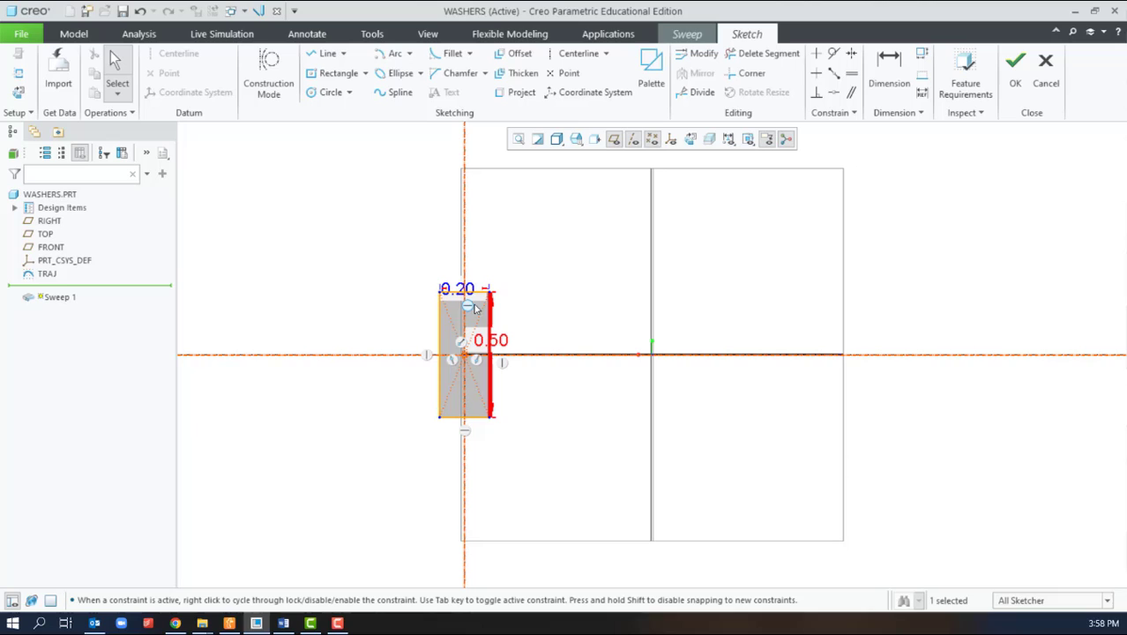
pyautogui.doubleClick(472, 289)
pyautogui.press('BackSpace')
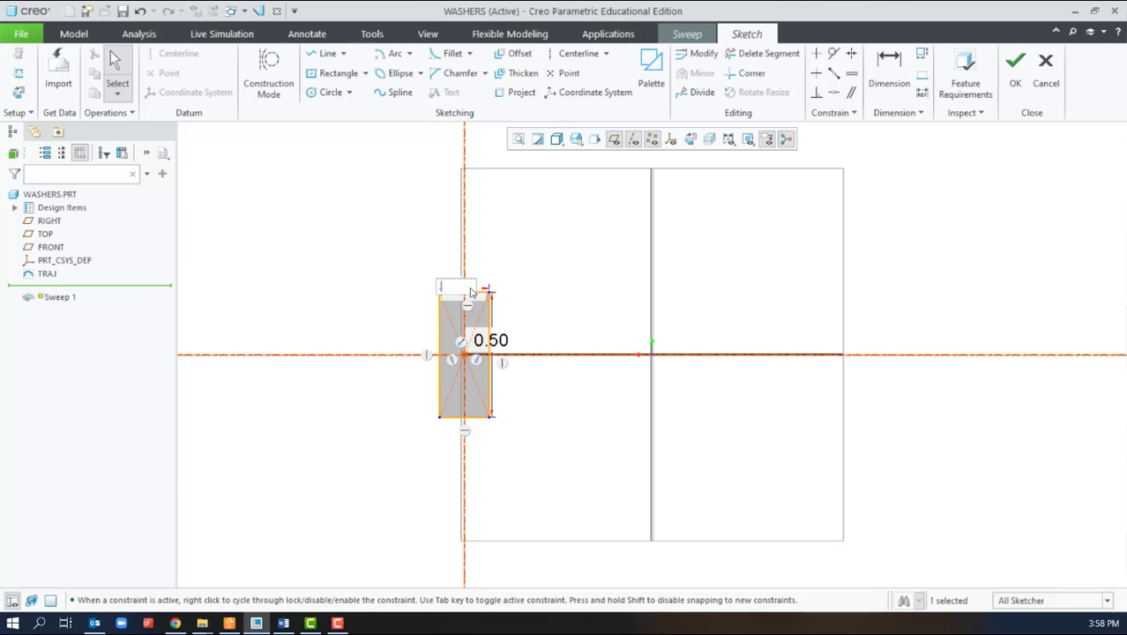
pyautogui.write('.5')
pyautogui.press('Return')
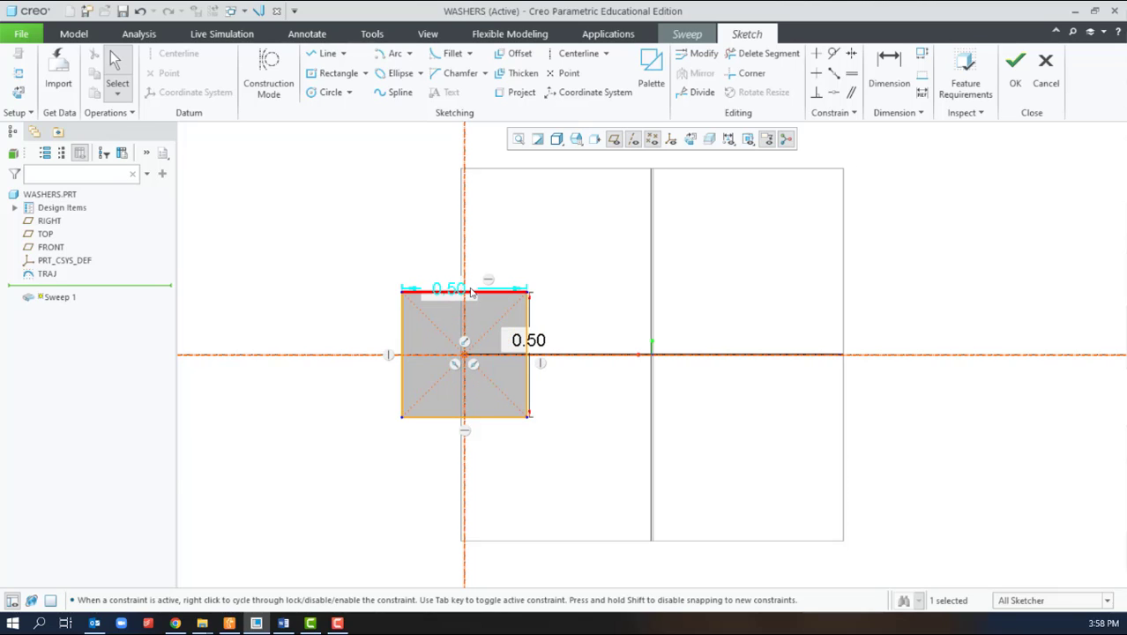
pyautogui.moveTo(485, 401)
pyautogui.mouseDown(button='middle')
pyautogui.moveTo(530, 395)
pyautogui.moveTo(568, 434)
pyautogui.moveTo(559, 443)
pyautogui.moveTo(559, 416)
pyautogui.moveTo(599, 405)
pyautogui.moveTo(623, 469)
pyautogui.moveTo(632, 420)
pyautogui.moveTo(654, 443)
pyautogui.moveTo(589, 455)
pyautogui.mouseUp(button='middle')
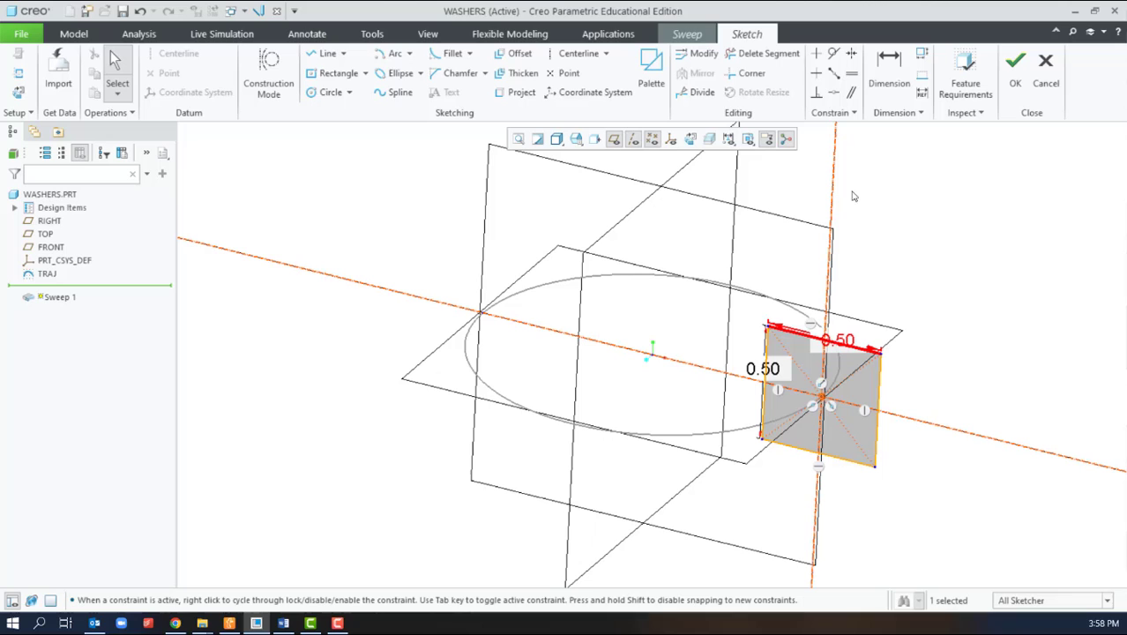
pyautogui.click(1016, 75)
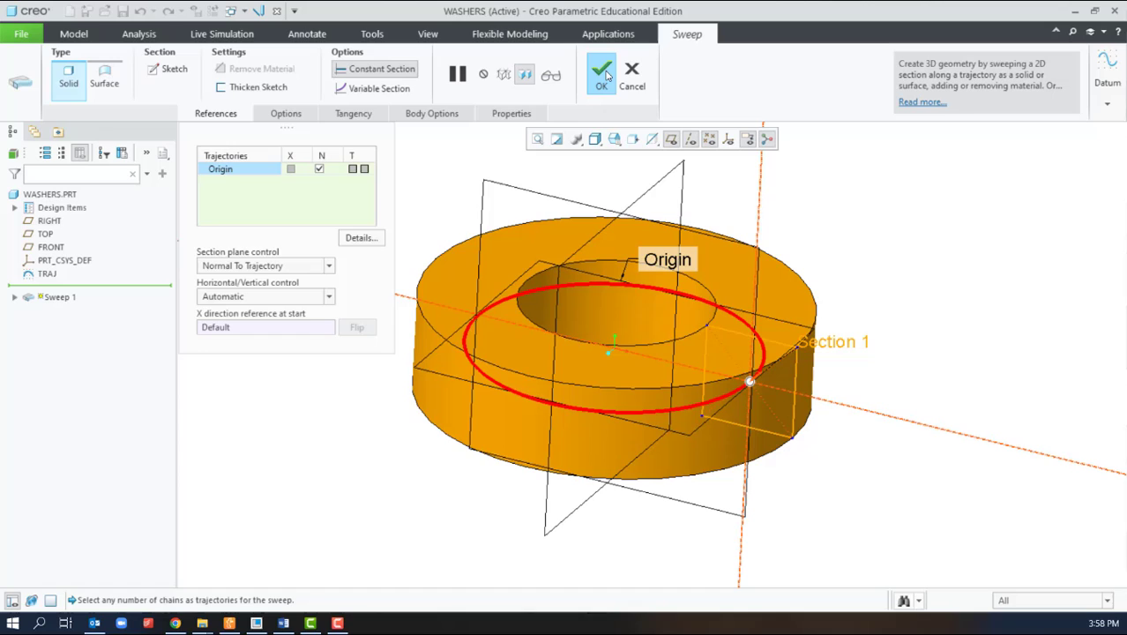
# Complete Sweep 1 and return to the standard orientation with Ctrl+D
pyautogui.click(607, 75)
pyautogui.hotkey('ctrl', 'd')
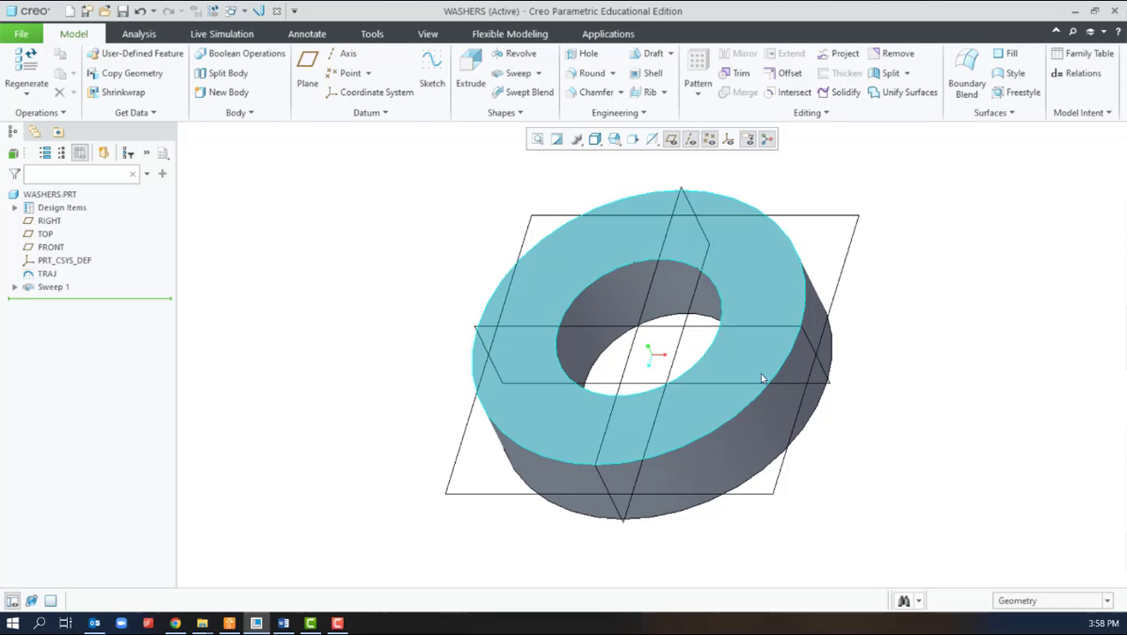
# Measure the washer's 2.00 outer and 1.00 hole diameters, then open the blend feature list
pyautogui.click(130, 32)
pyautogui.click(426, 71)
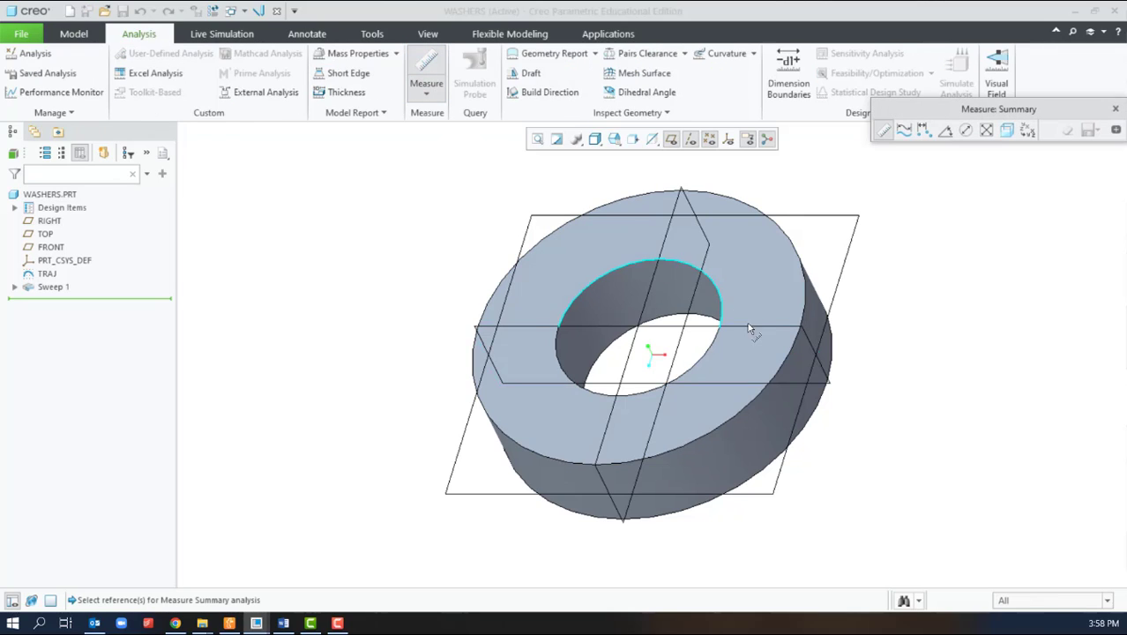
pyautogui.click(781, 409)
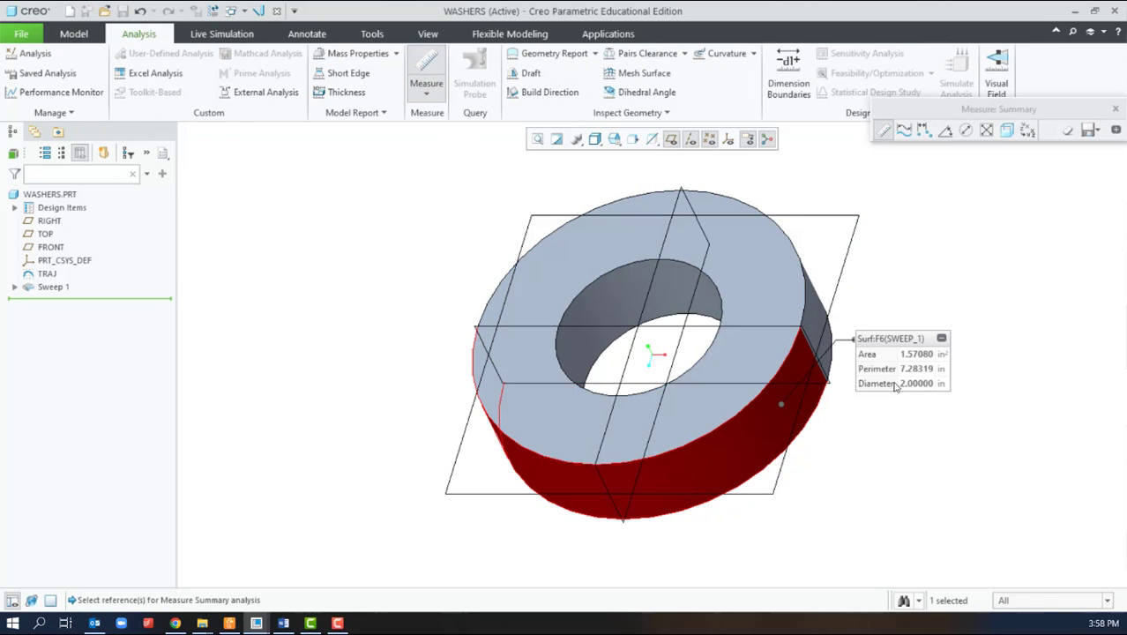
pyautogui.click(700, 297)
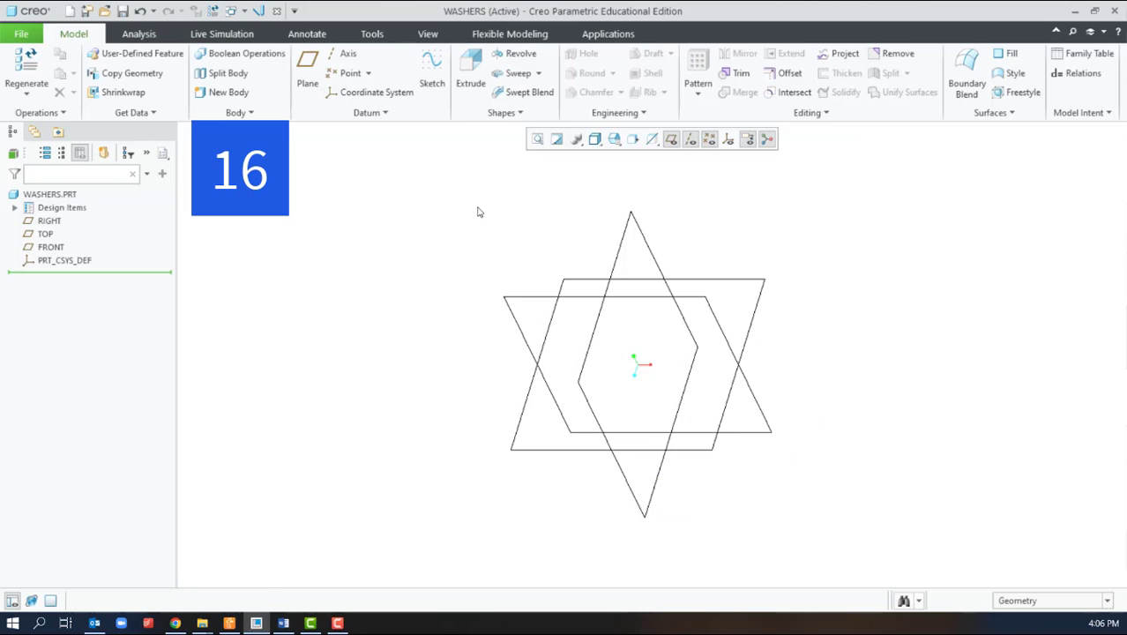
pyautogui.click(503, 113)
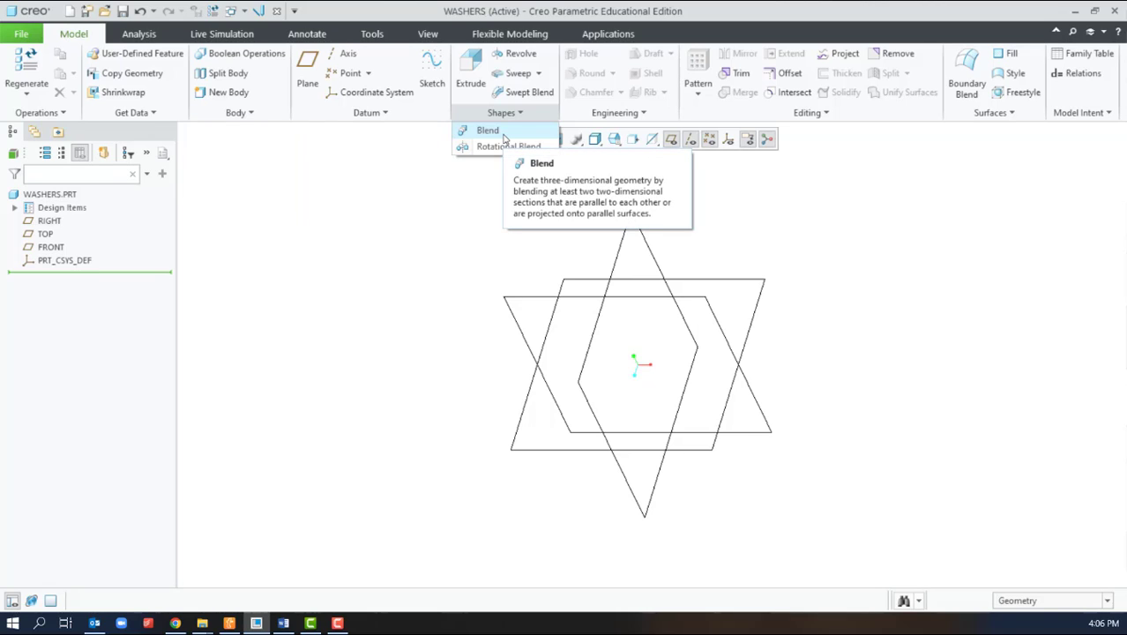
# Start a blend and begin sketching its first section on the TOP plane
pyautogui.click(488, 131)
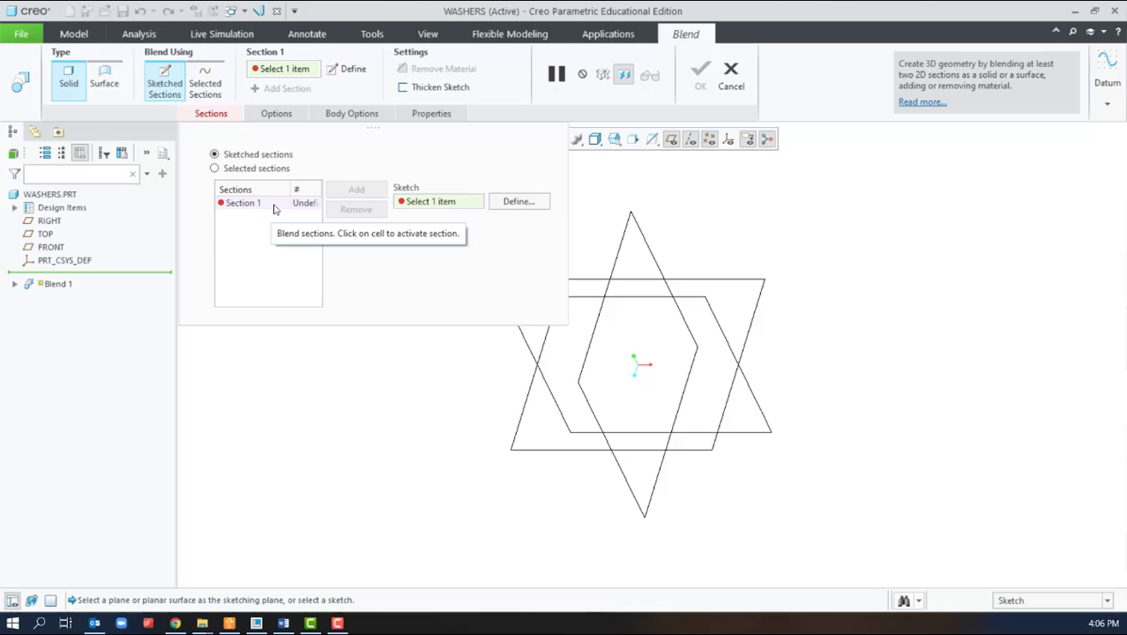
pyautogui.click(516, 202)
pyautogui.click(563, 283)
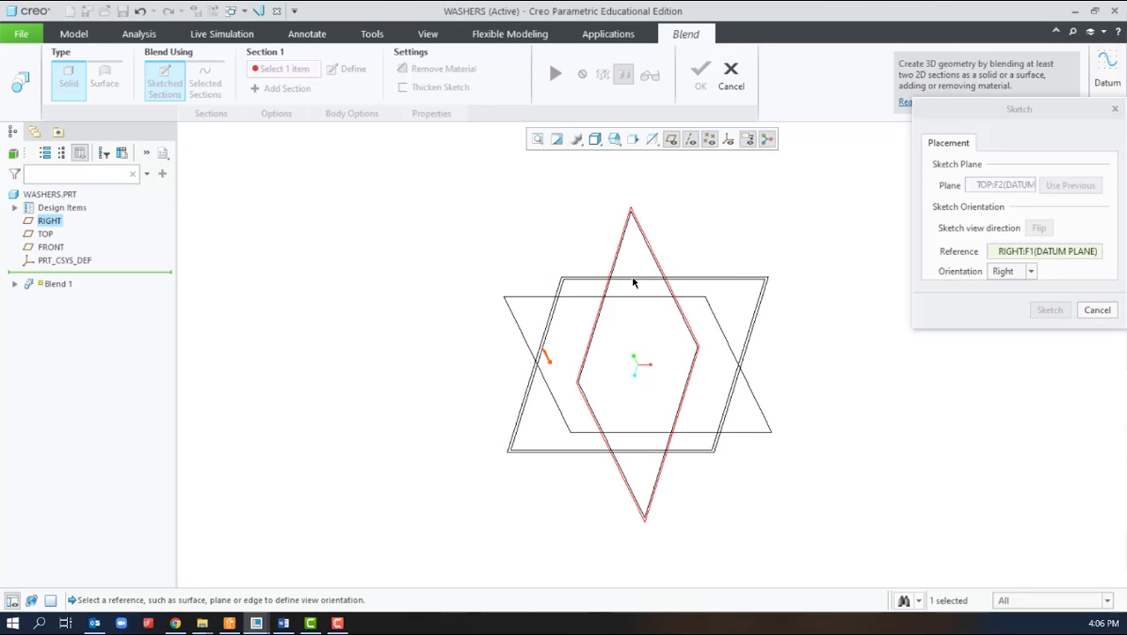
pyautogui.click(1049, 309)
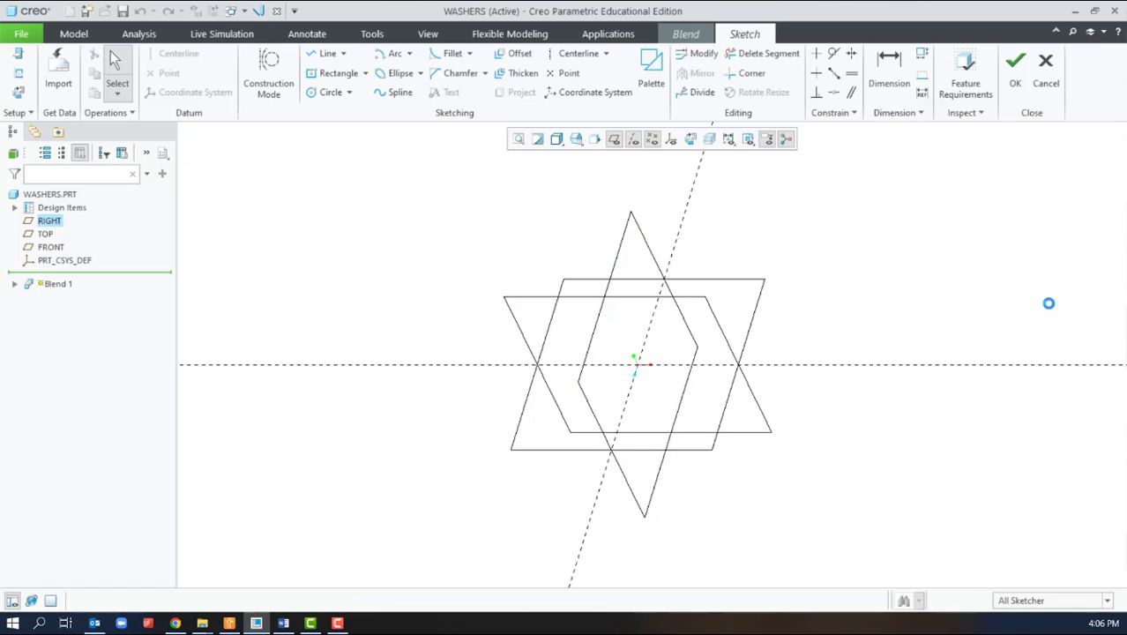
# Draw a circle at the origin with a 2.00 diameter and finish the section
pyautogui.click(329, 91)
pyautogui.click(639, 365)
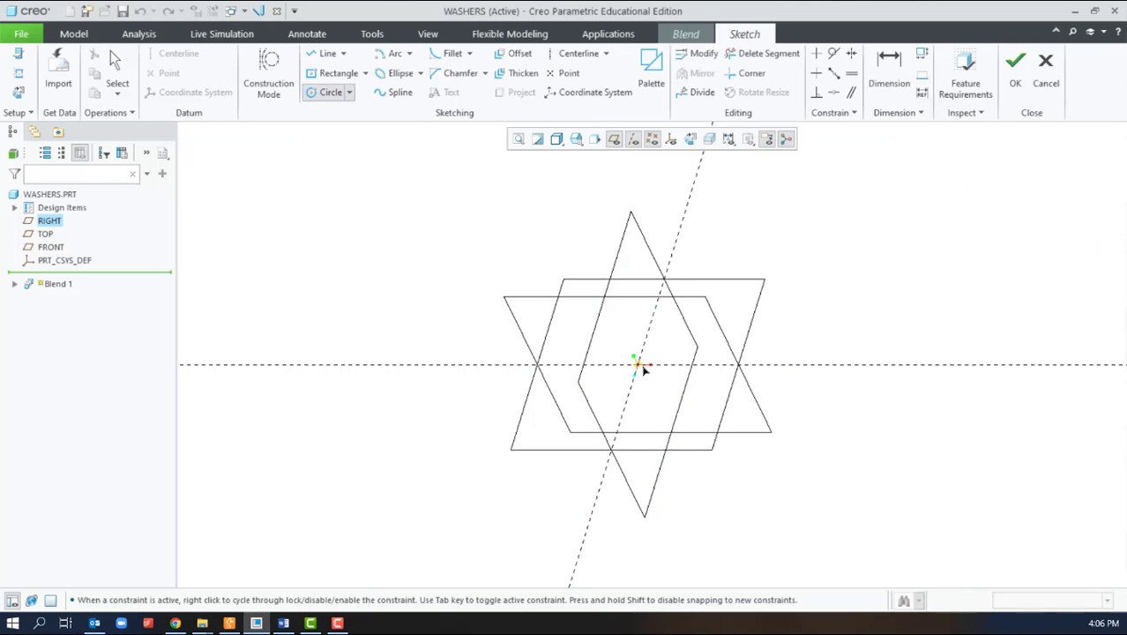
pyautogui.click(673, 375)
pyautogui.middleClick(675, 403)
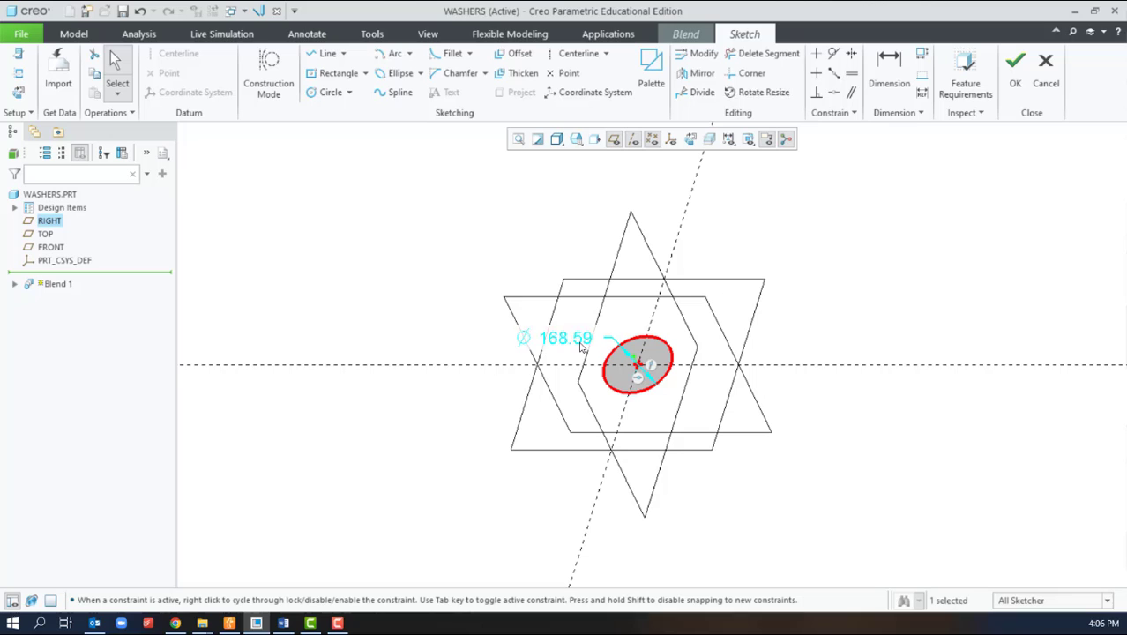
pyautogui.doubleClick(583, 341)
pyautogui.write('2')
pyautogui.press('Return')
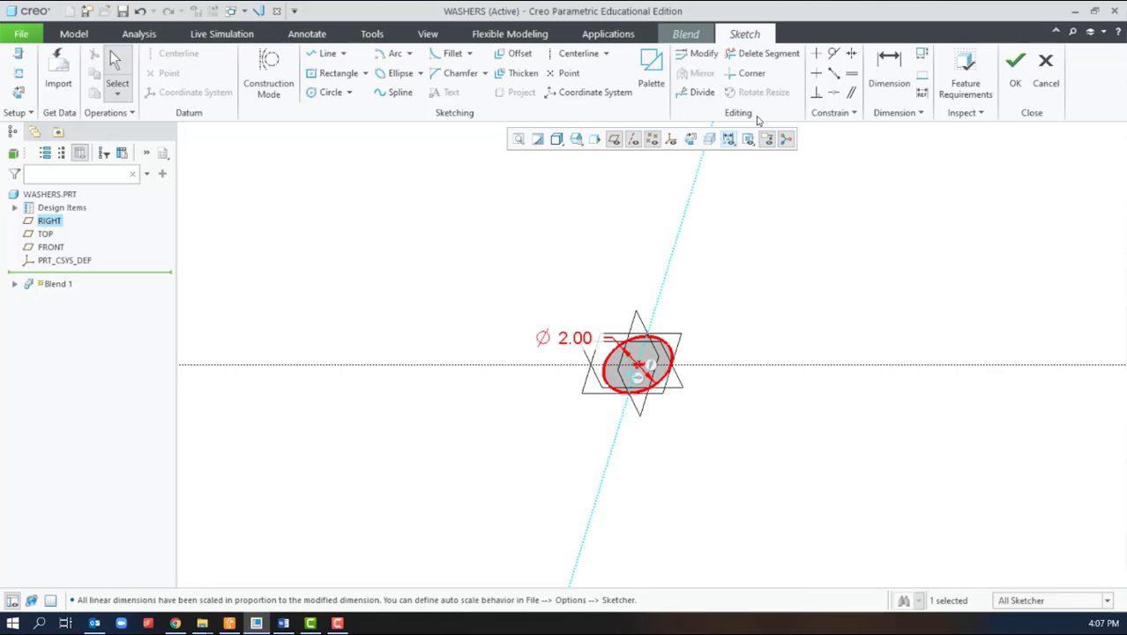
pyautogui.click(1015, 69)
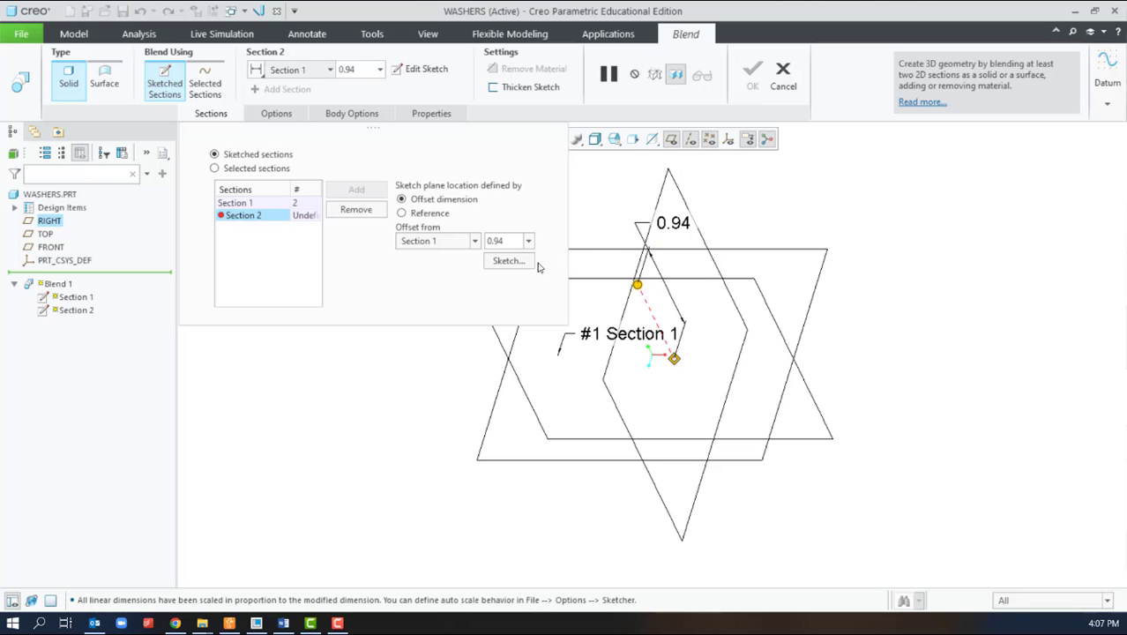
# Set the second blend section's offset to 0.50
pyautogui.click(512, 245)
pyautogui.write('.5')
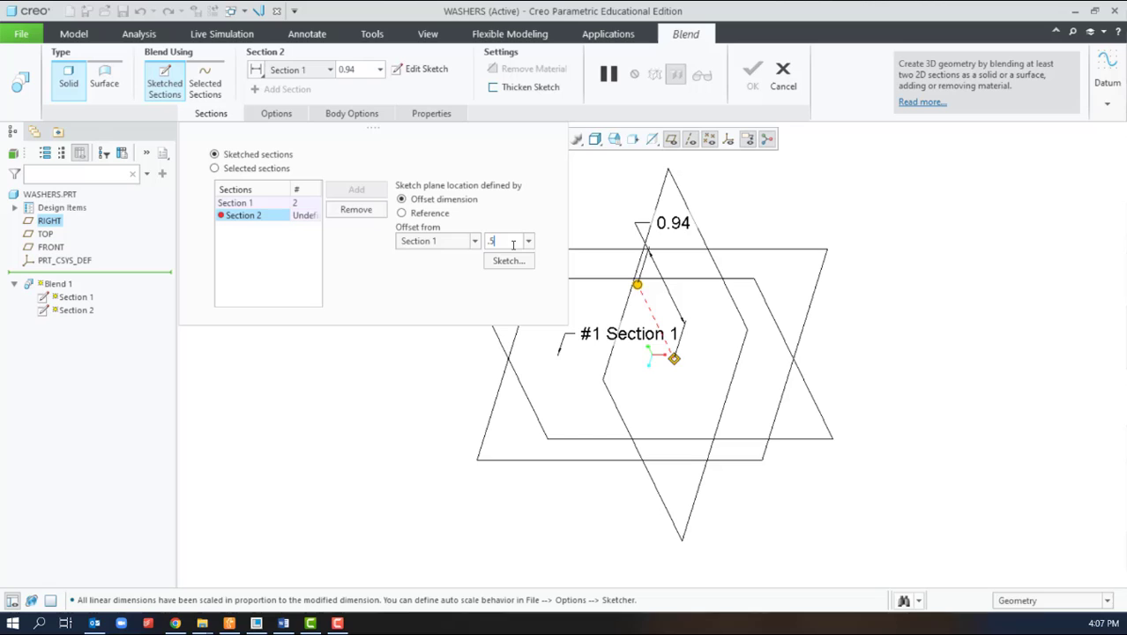
pyautogui.press('Return')
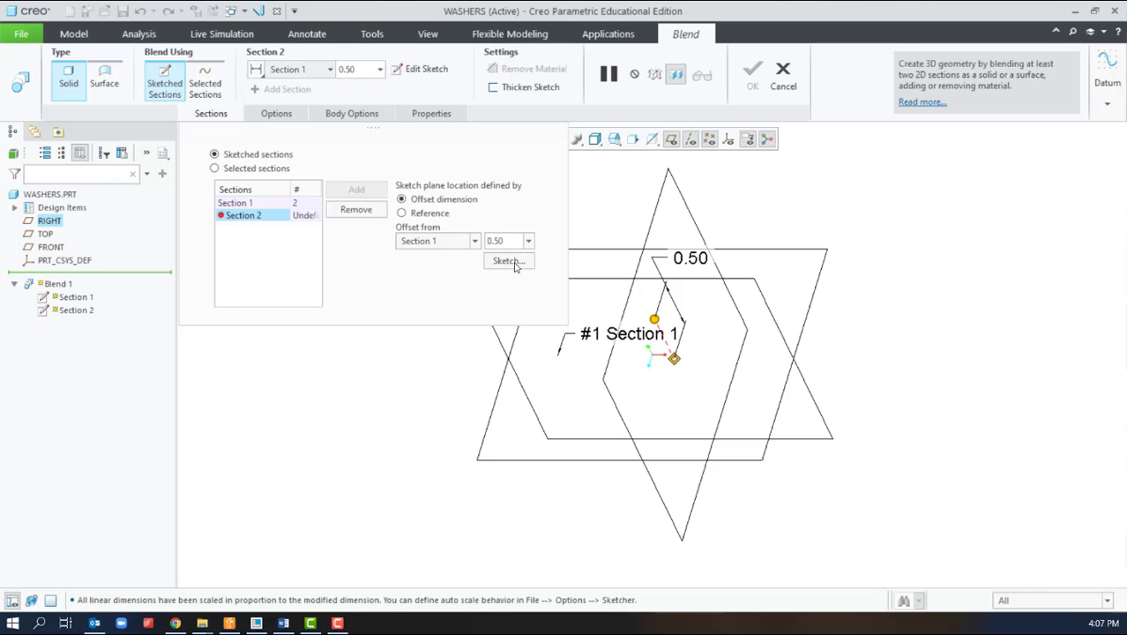
# Sketch a second circle at the origin and constrain it equal to the 2.00-diameter first circle
pyautogui.click(515, 265)
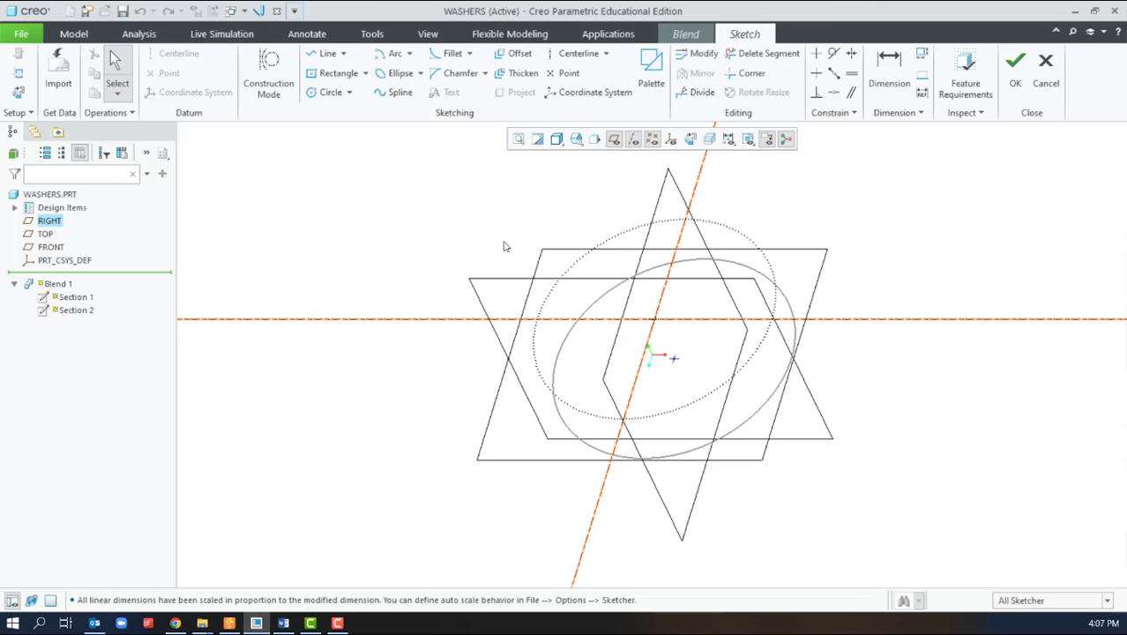
pyautogui.click(329, 92)
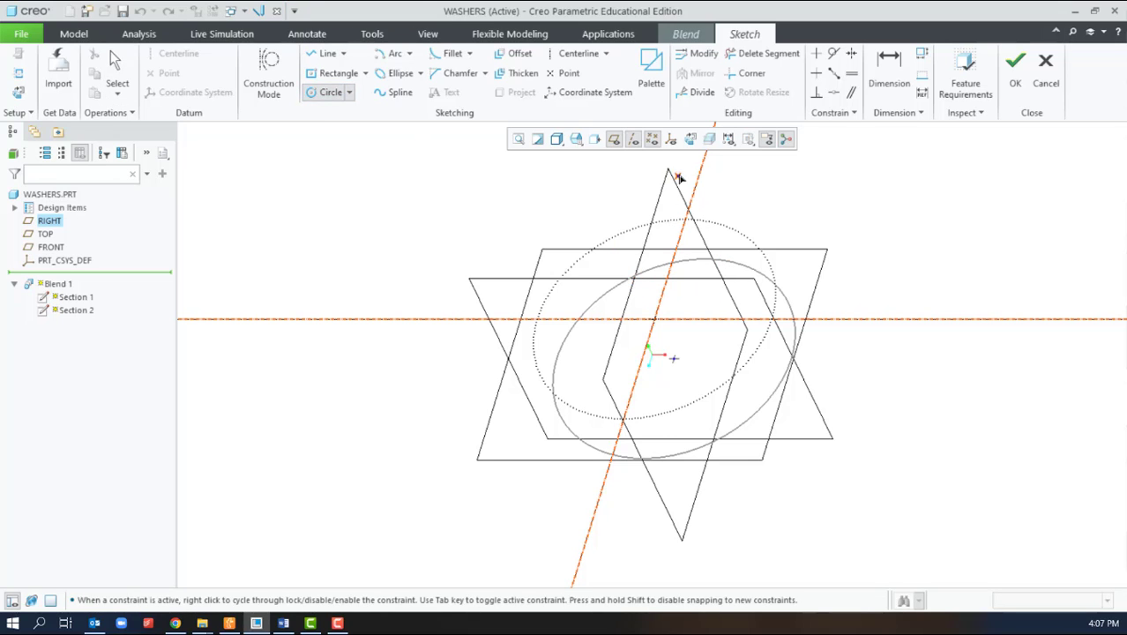
pyautogui.click(690, 138)
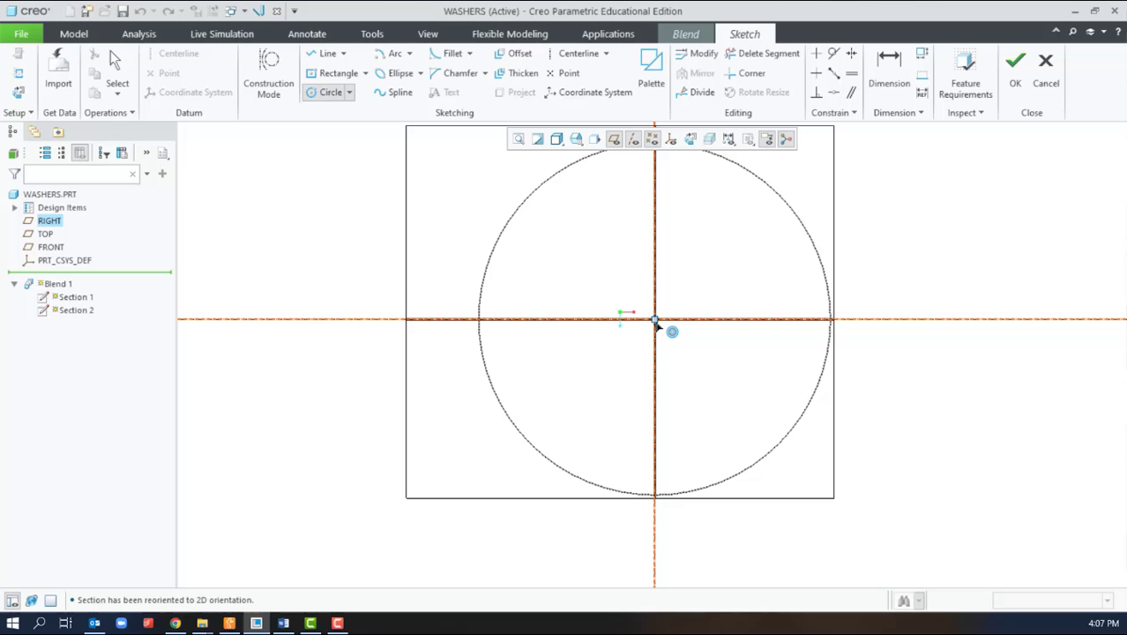
pyautogui.click(658, 321)
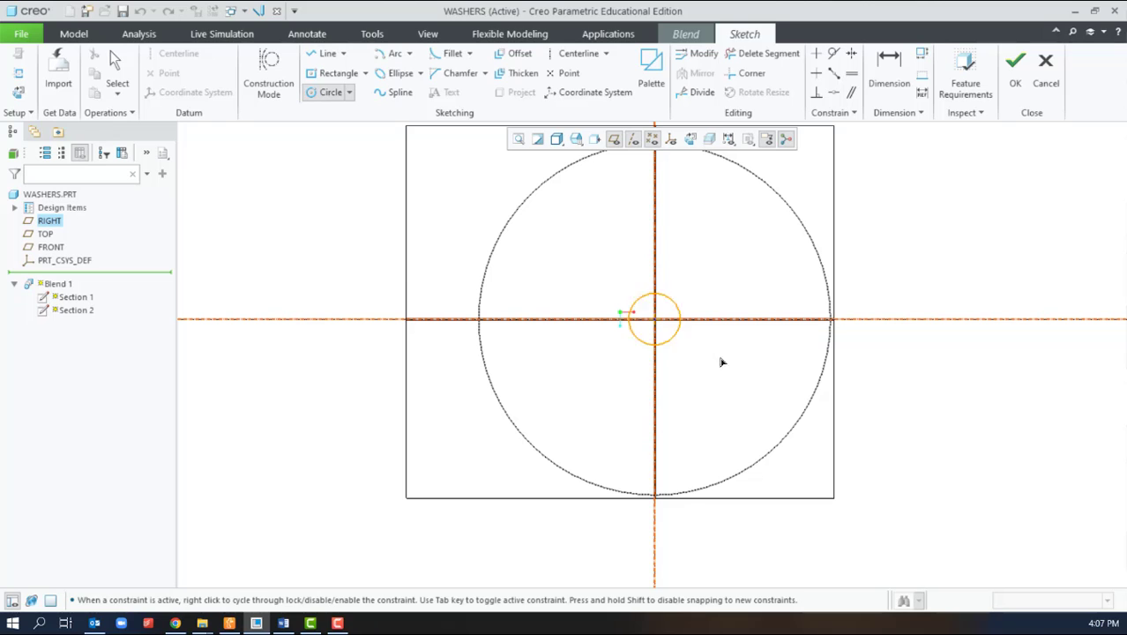
pyautogui.click(818, 428)
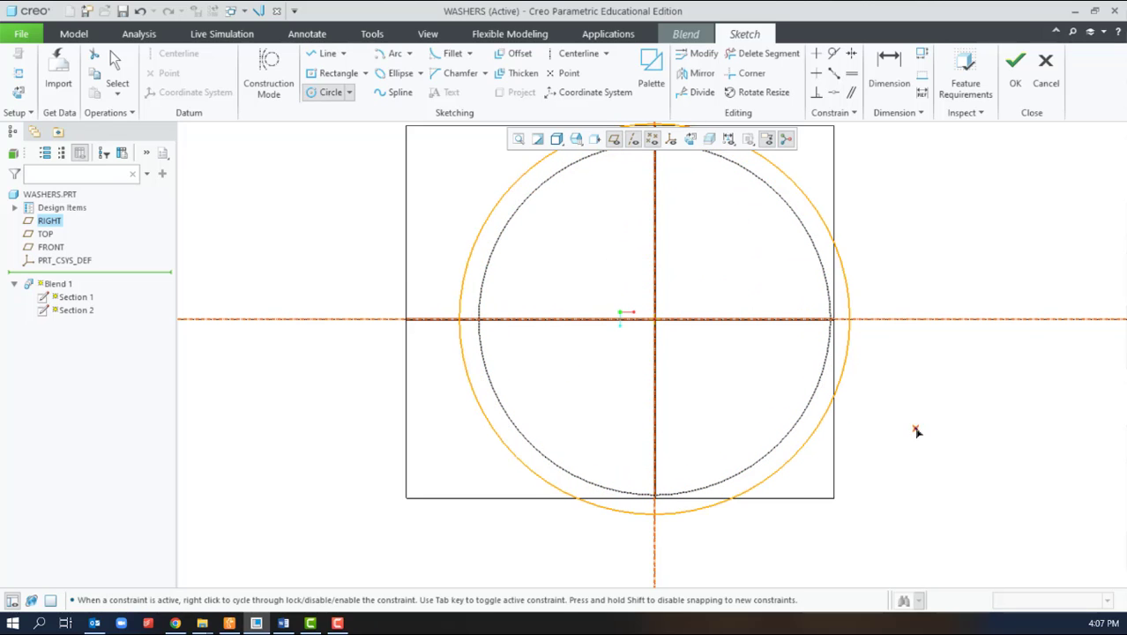
pyautogui.middleClick(917, 432)
pyautogui.scroll(-2, 918, 438)
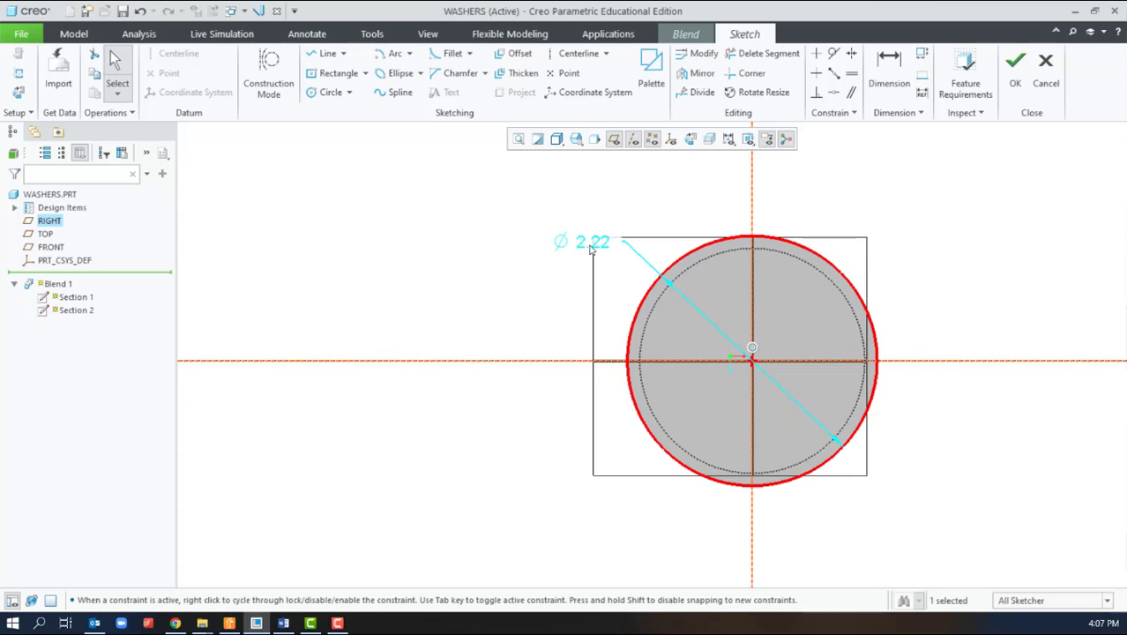
pyautogui.click(851, 73)
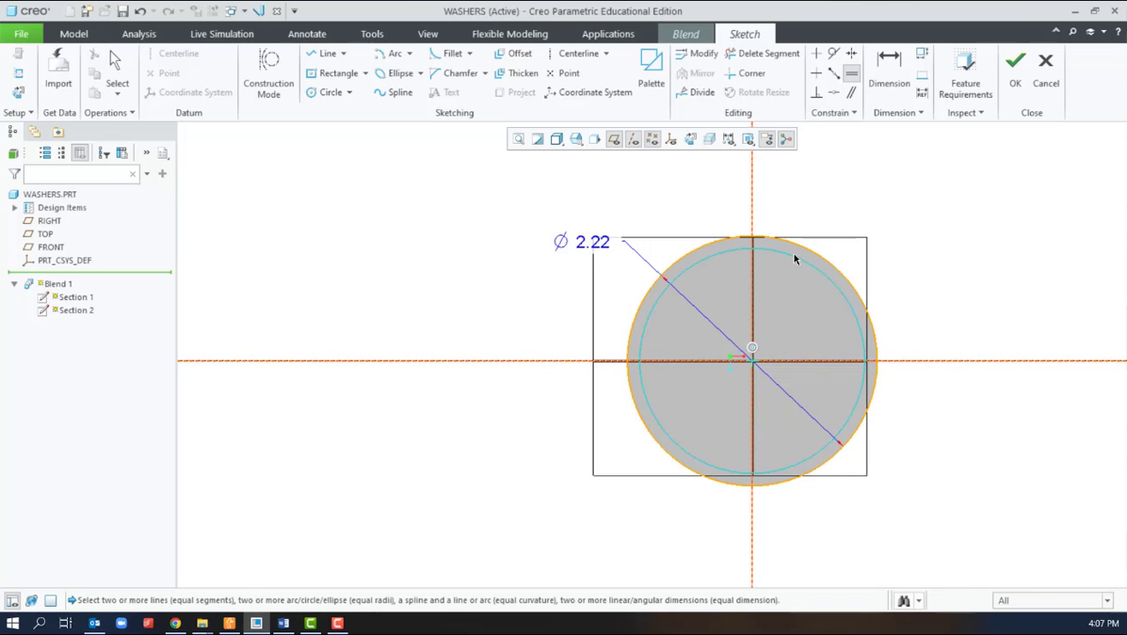
pyautogui.click(794, 259)
pyautogui.click(800, 251)
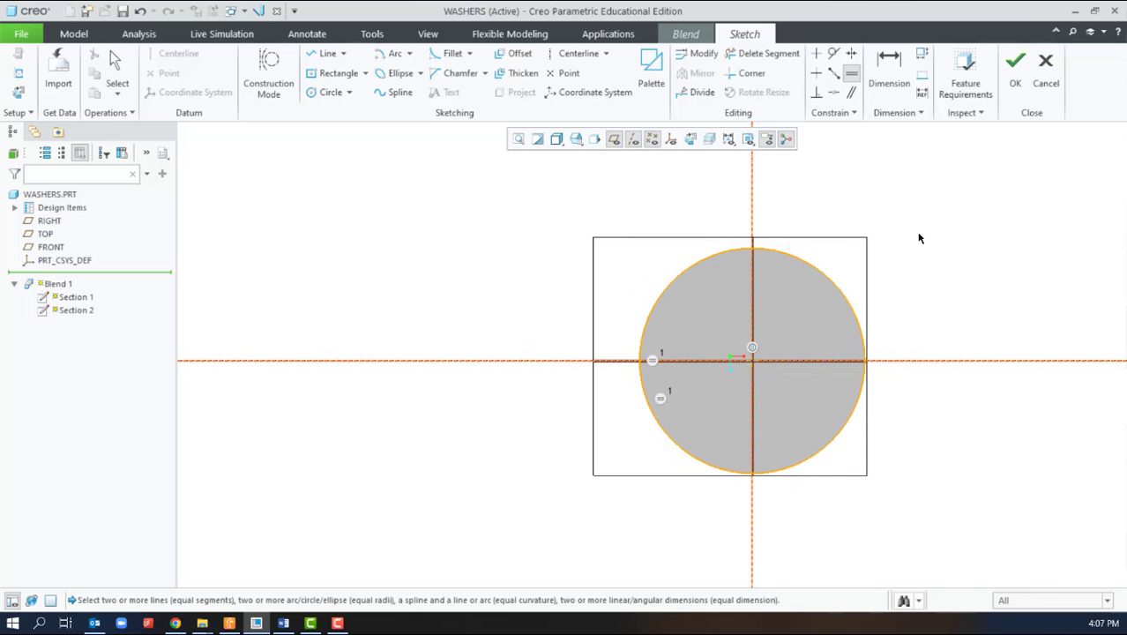
# Finish the second section, thicken the blend to a 0.50 wall, and complete Blend 1
pyautogui.click(1016, 71)
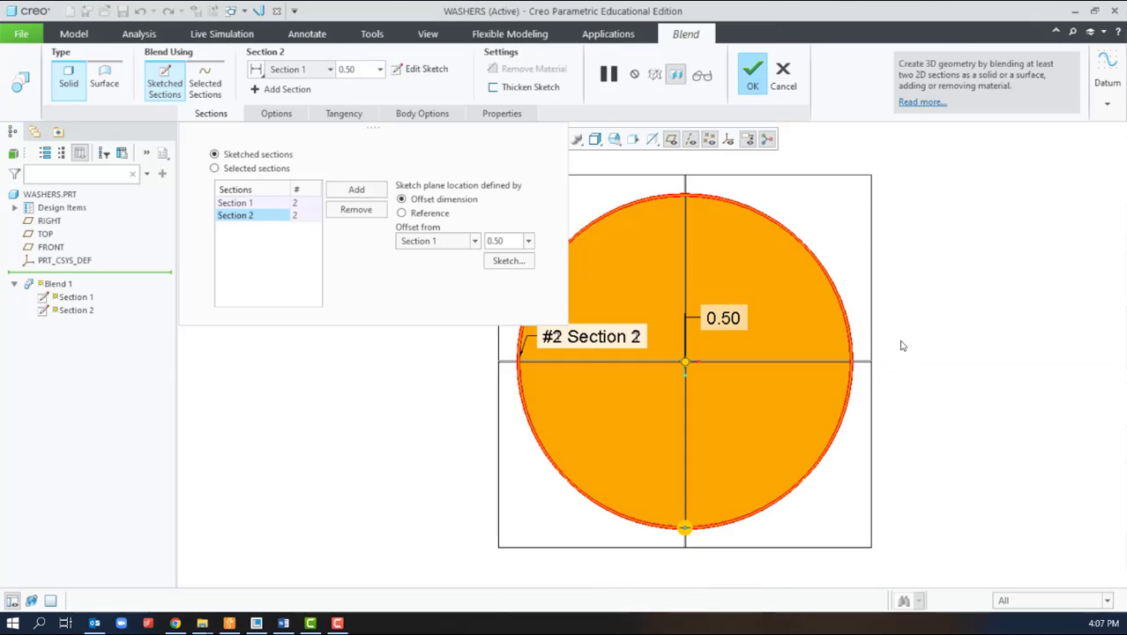
pyautogui.moveTo(901, 345)
pyautogui.mouseDown(button='middle')
pyautogui.moveTo(905, 284)
pyautogui.moveTo(740, 378)
pyautogui.mouseUp(button='middle')
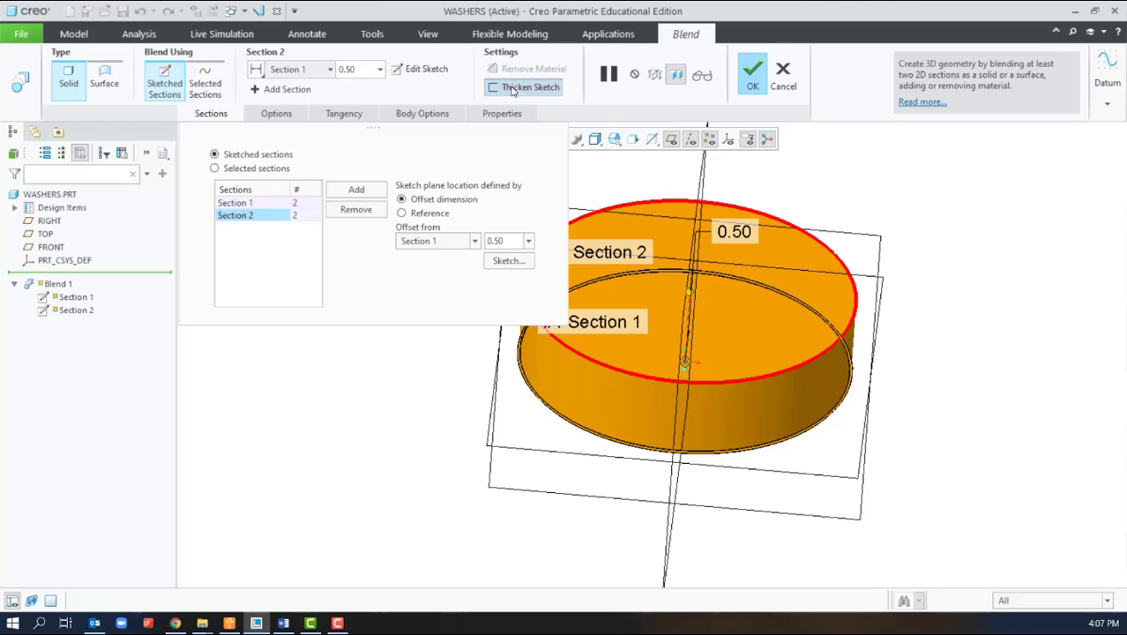
pyautogui.click(513, 91)
pyautogui.doubleClick(536, 88)
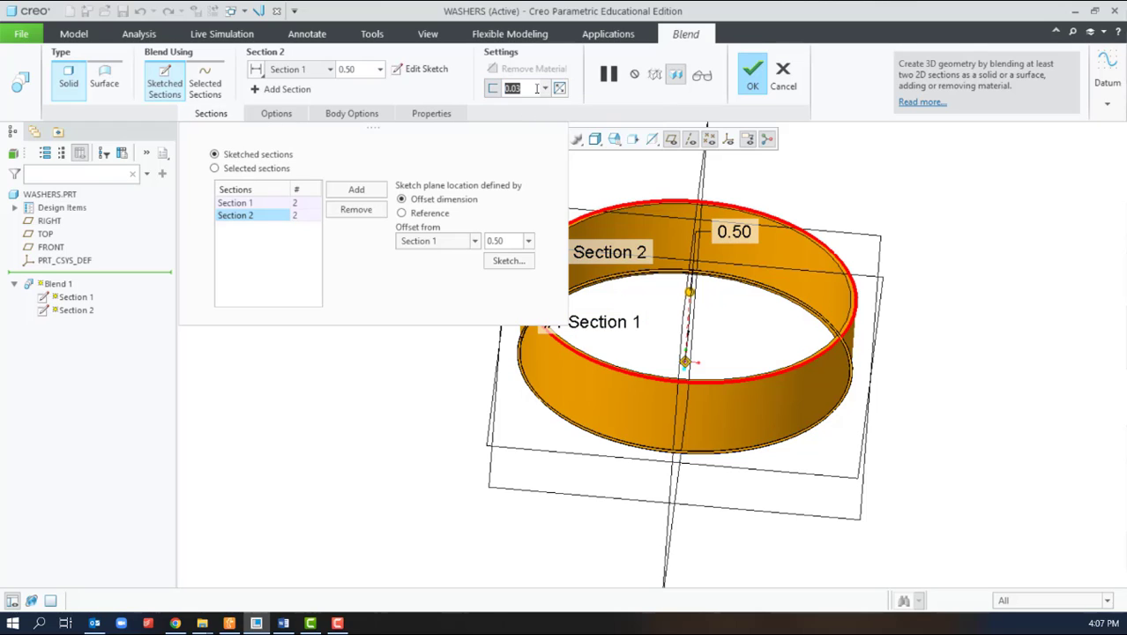
pyautogui.press('BackSpace')
pyautogui.write('5')
pyautogui.press('Return')
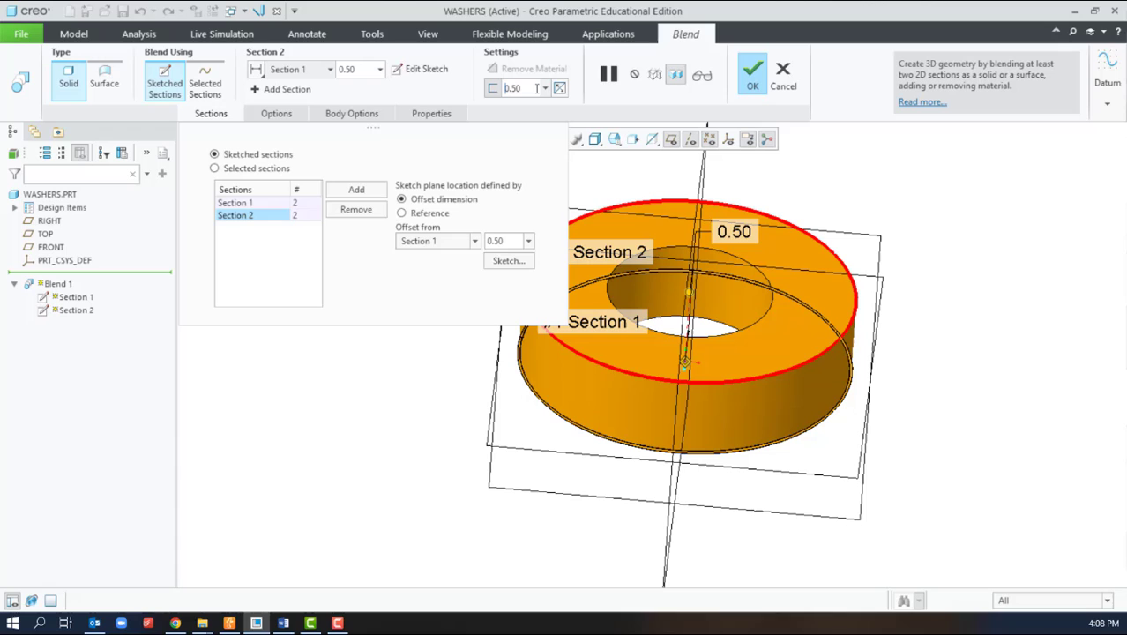
pyautogui.click(751, 69)
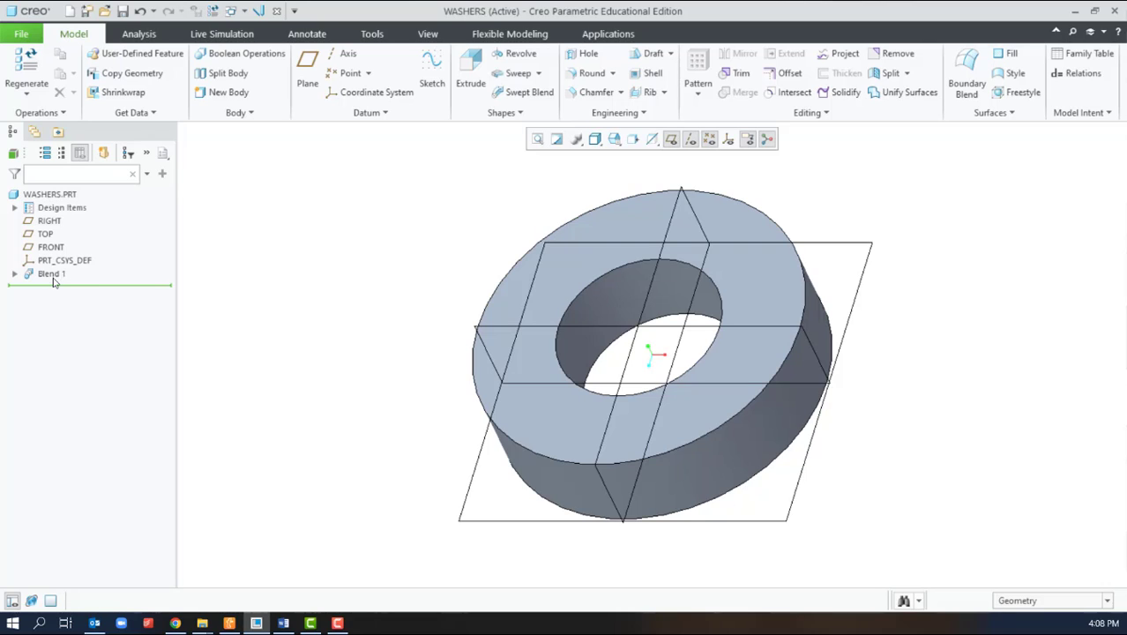
# Delete Blend 1 and start a new sketch on the TOP plane
pyautogui.click(52, 275)
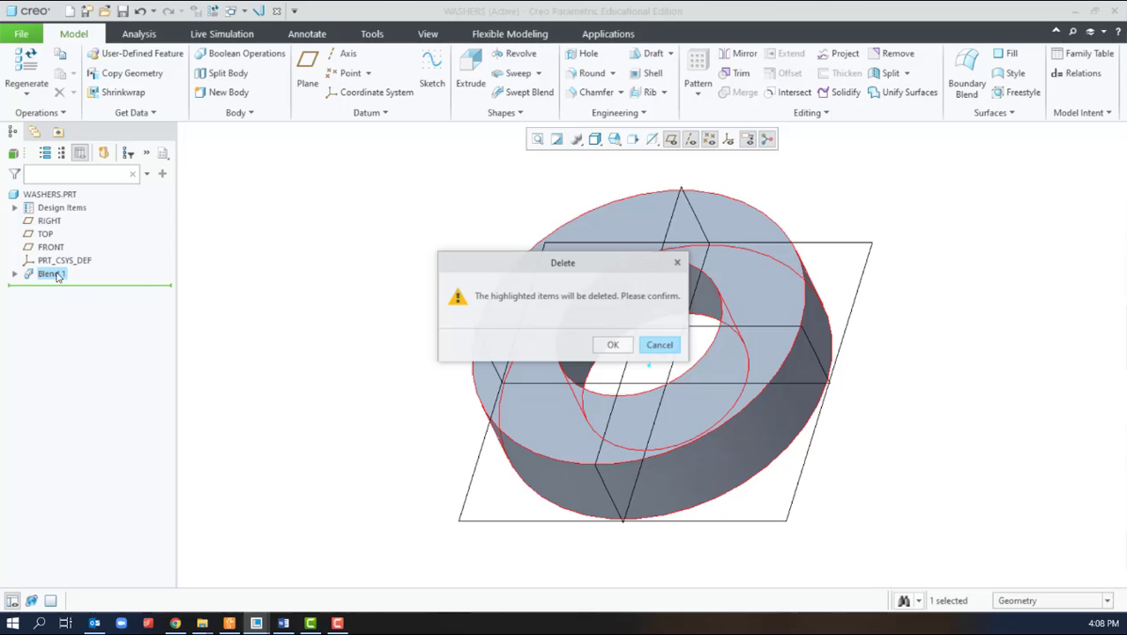
pyautogui.click(613, 345)
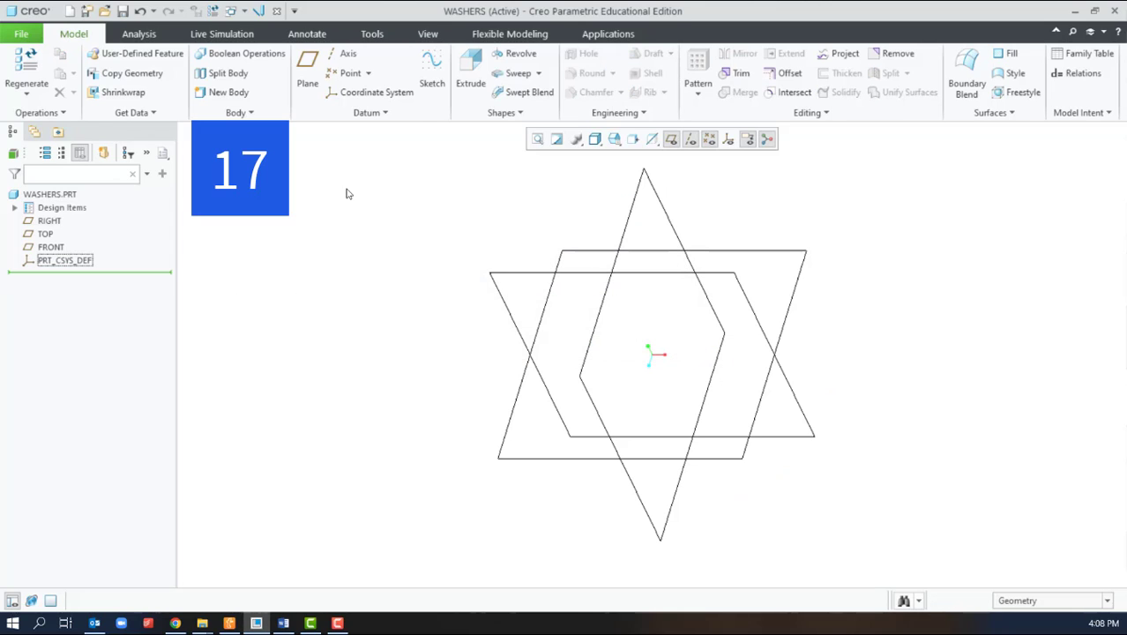
pyautogui.click(432, 83)
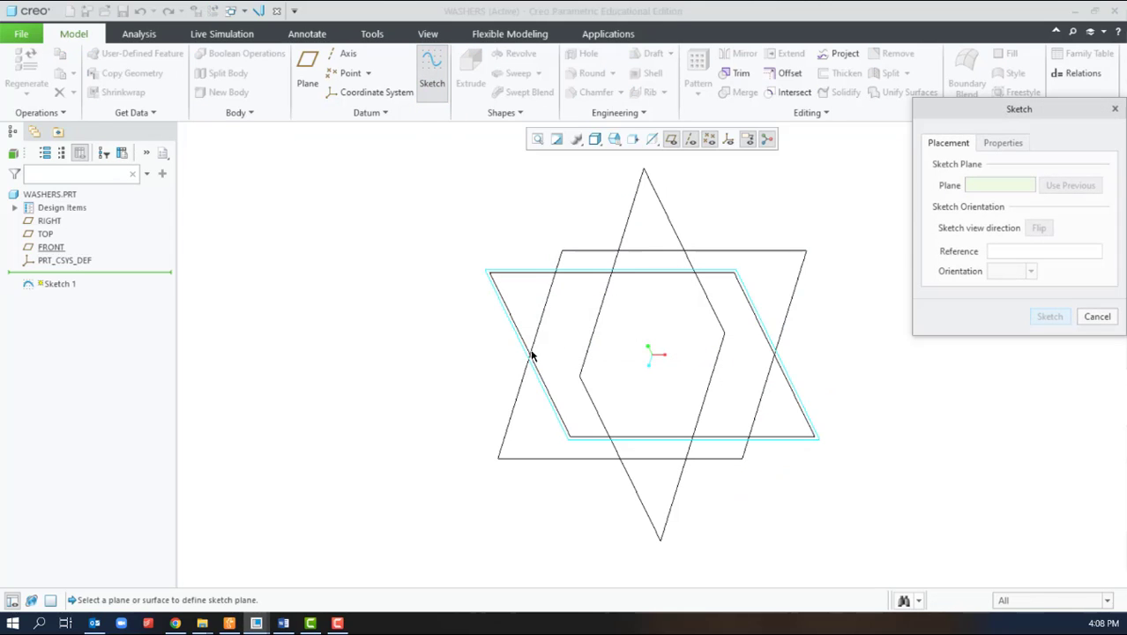
pyautogui.click(542, 319)
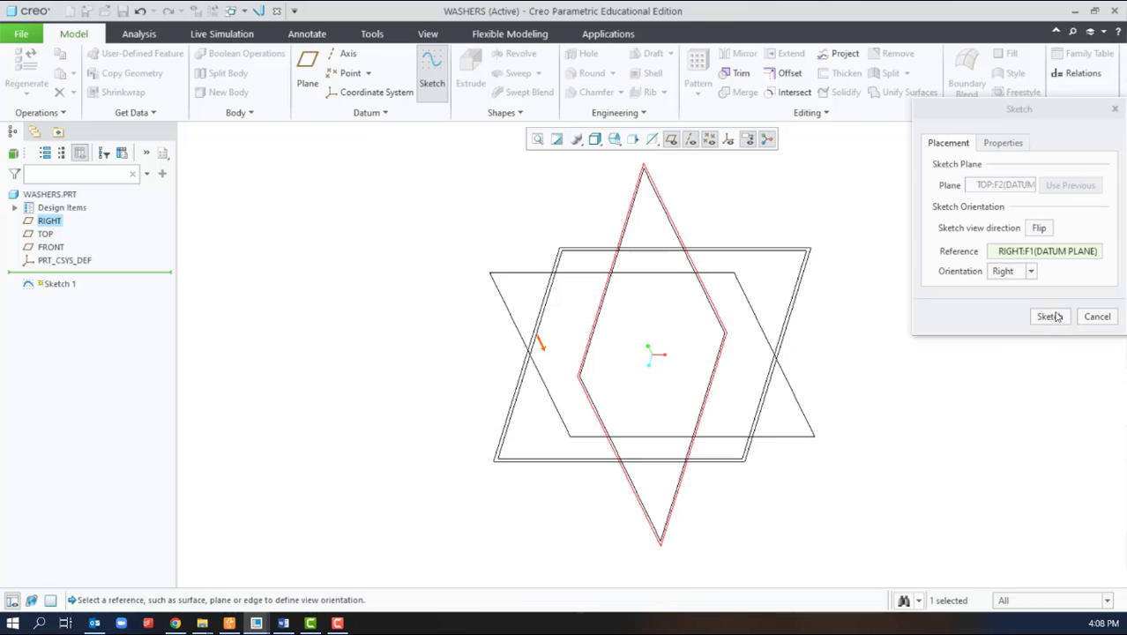
pyautogui.click(1049, 316)
# Draw a circle centred on the origin with a 2.00 diameter
pyautogui.click(327, 92)
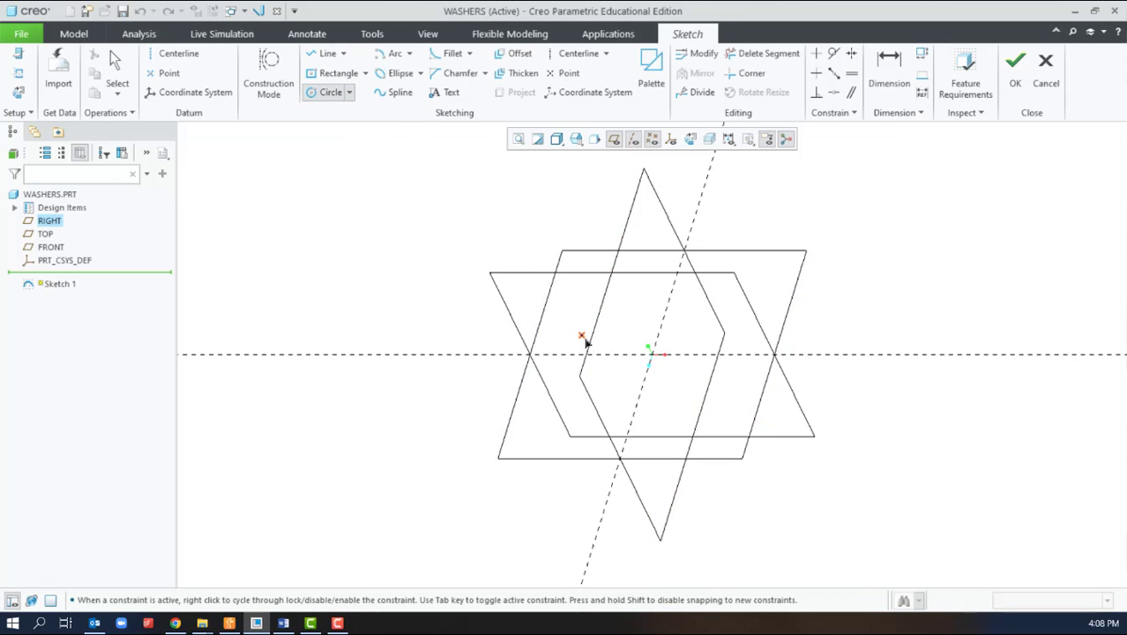
pyautogui.click(650, 355)
pyautogui.click(684, 395)
pyautogui.middleClick(685, 395)
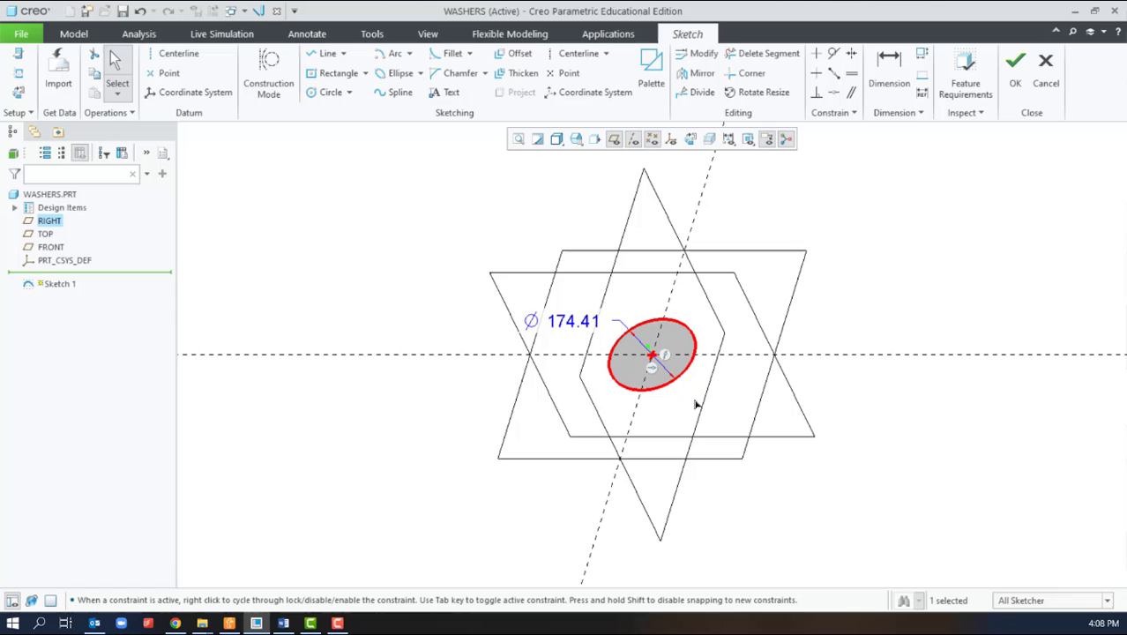
pyautogui.doubleClick(575, 322)
pyautogui.write('2')
pyautogui.press('Return')
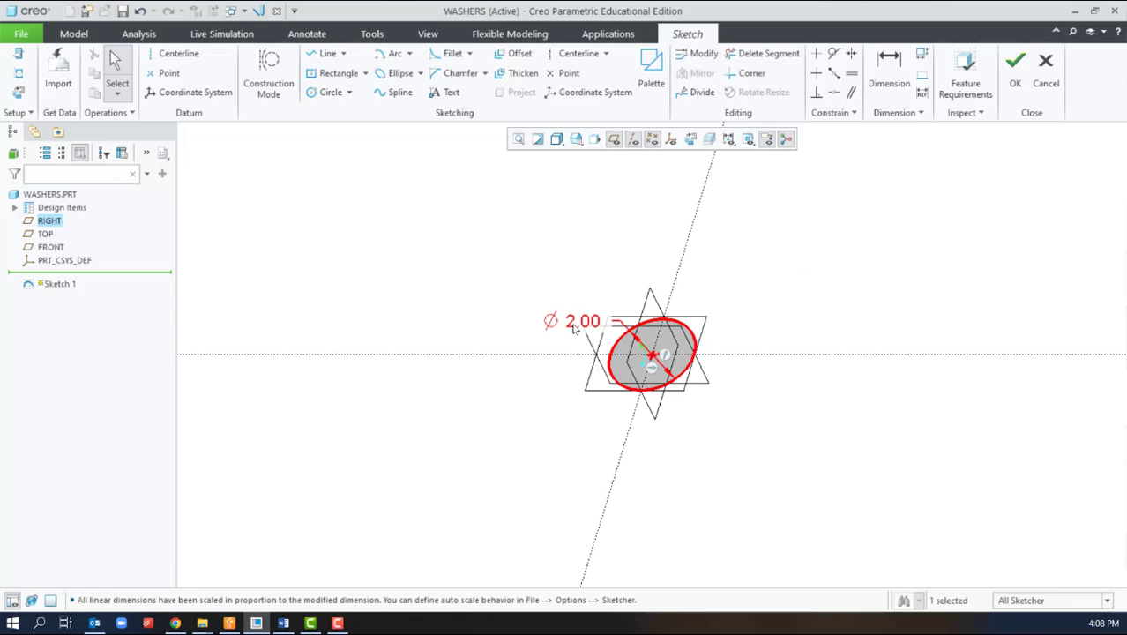
# Finish the circle sketch and create datum plane DTM1 offset from TOP
pyautogui.click(1015, 66)
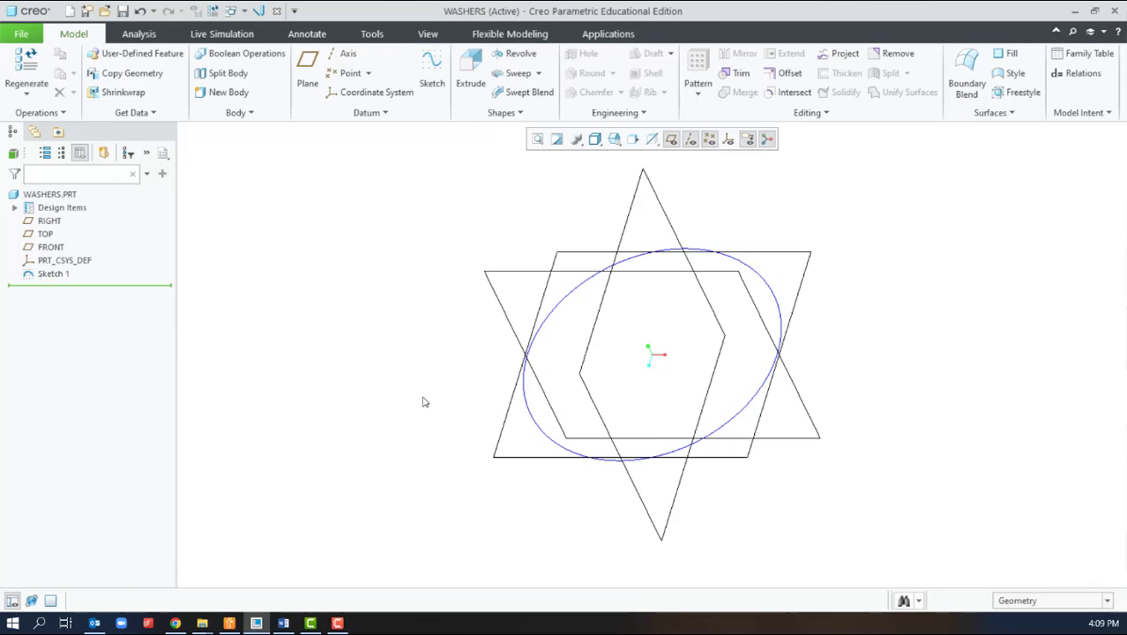
pyautogui.click(307, 70)
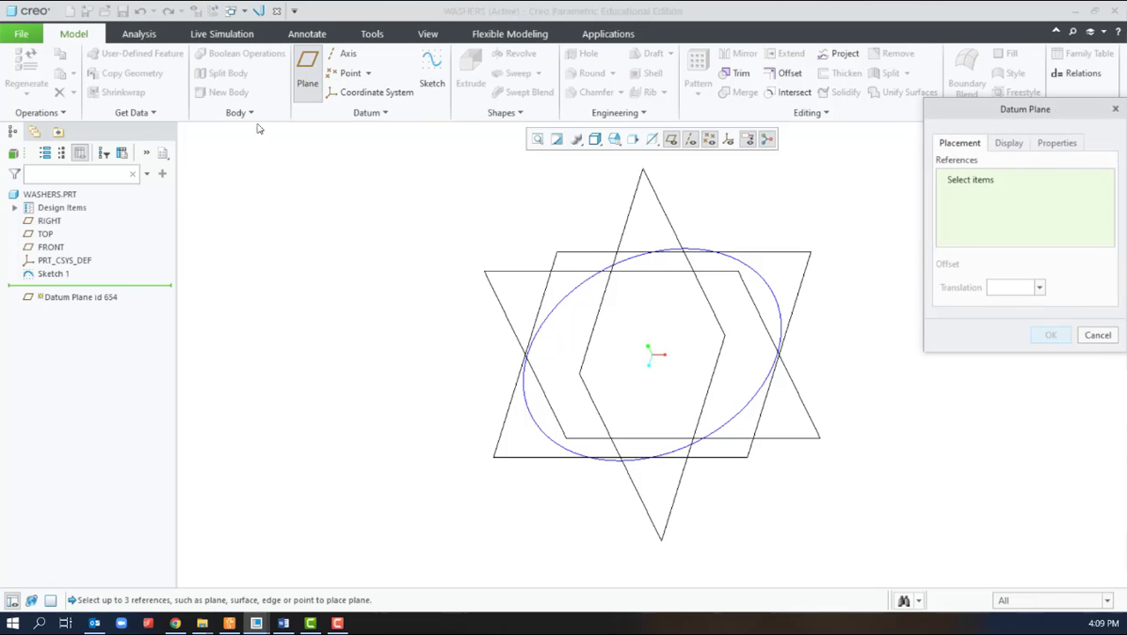
pyautogui.click(44, 235)
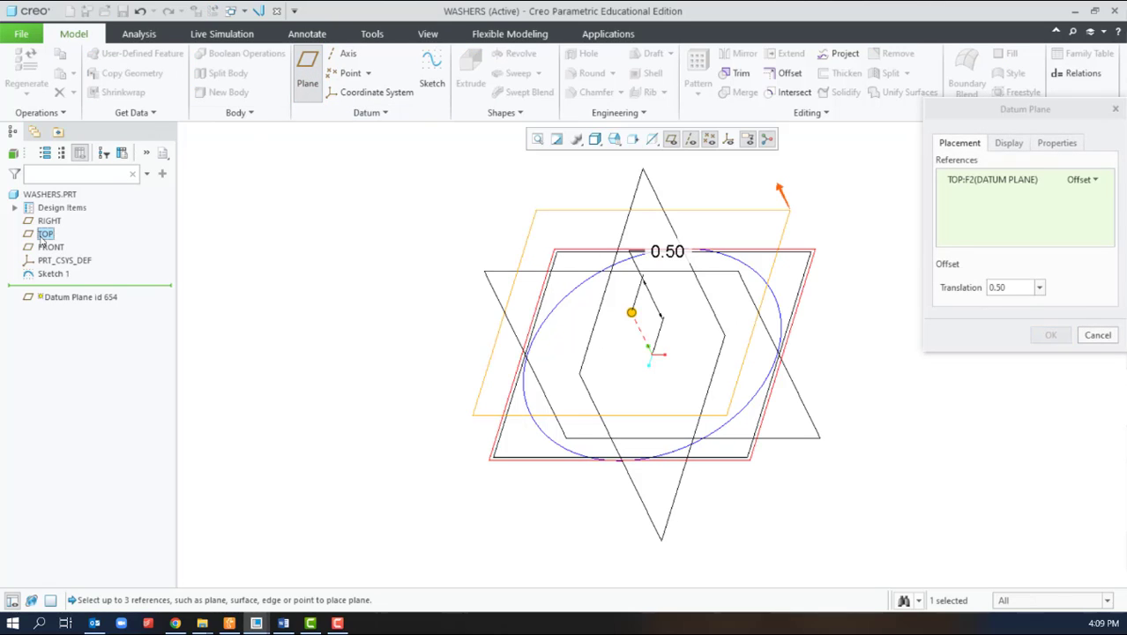
pyautogui.doubleClick(1022, 289)
pyautogui.click(1051, 336)
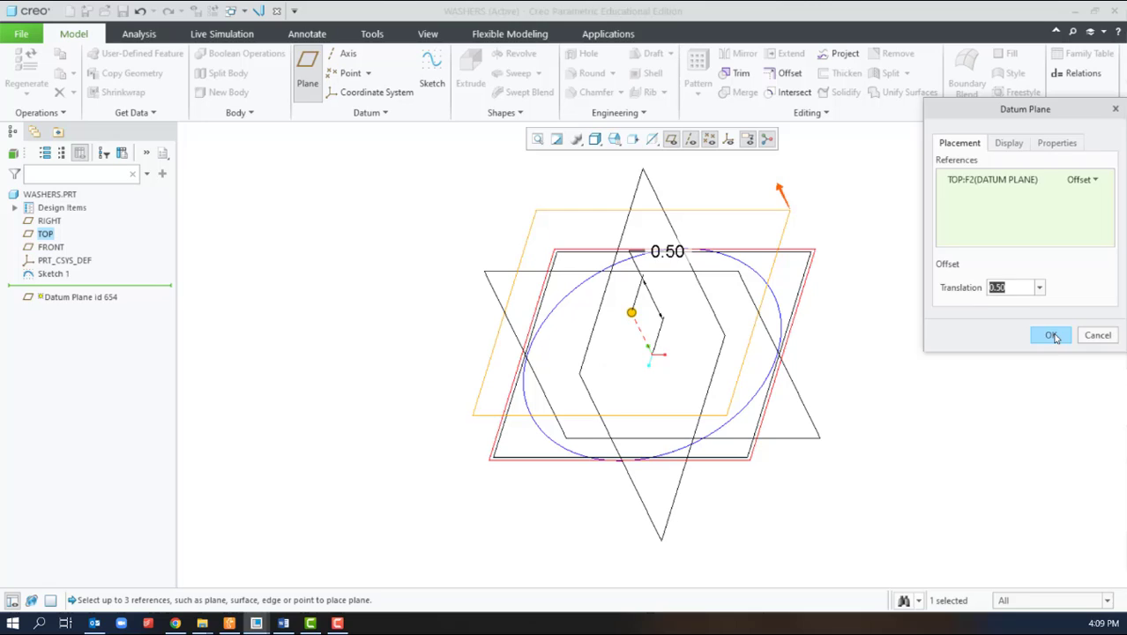
# On DTM1, project both halves of the circle into Sketch 2 and finish it
pyautogui.click(433, 66)
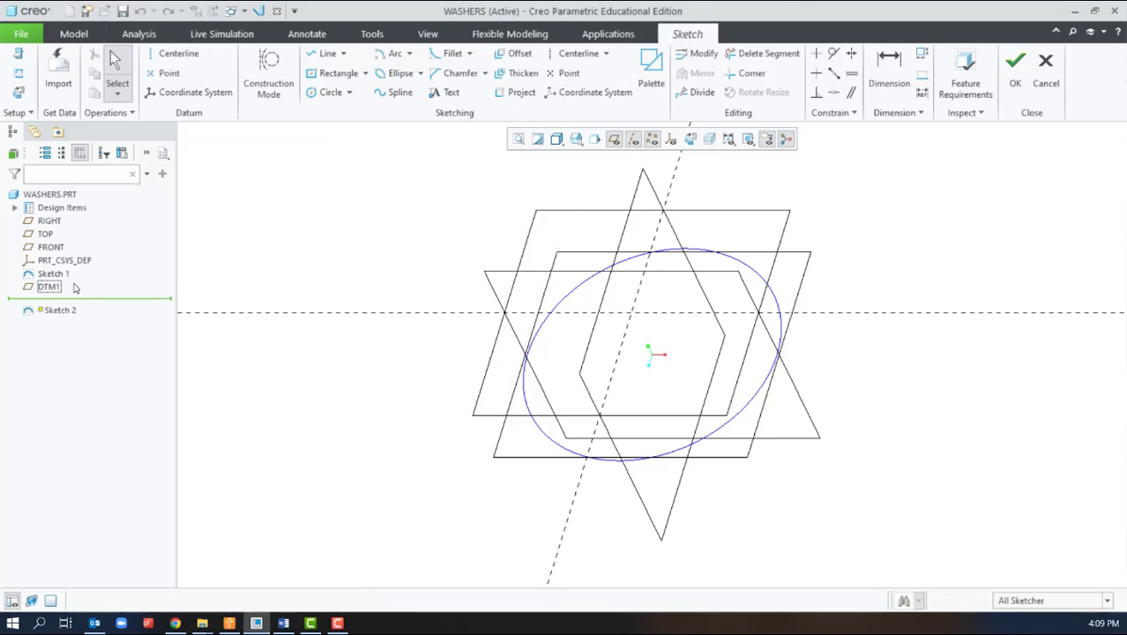
pyautogui.click(688, 140)
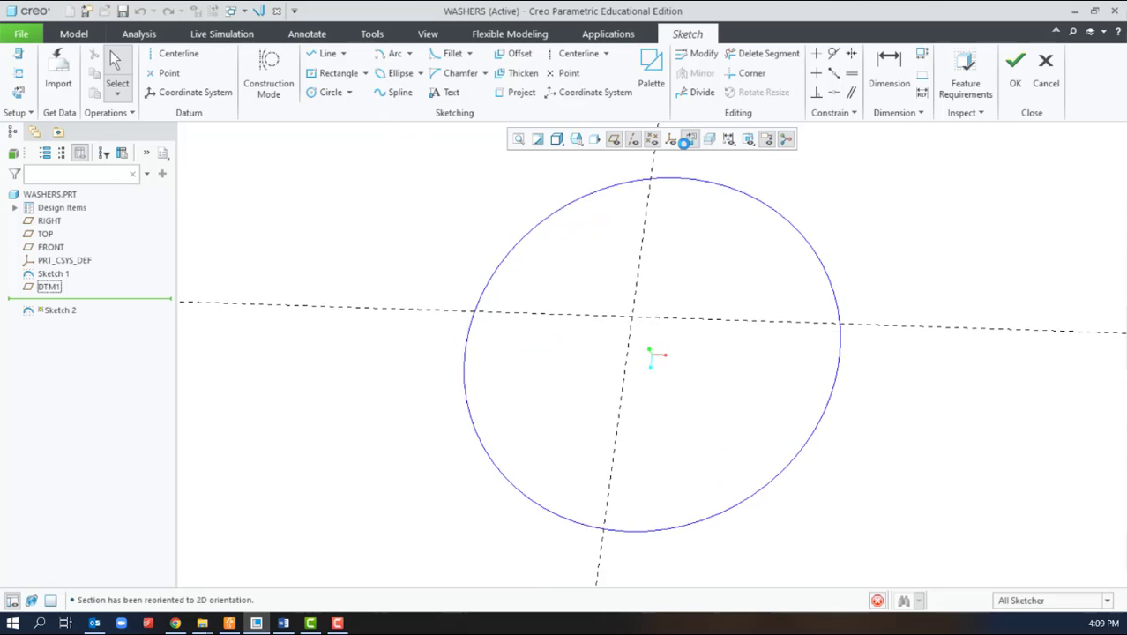
pyautogui.click(516, 92)
pyautogui.click(500, 247)
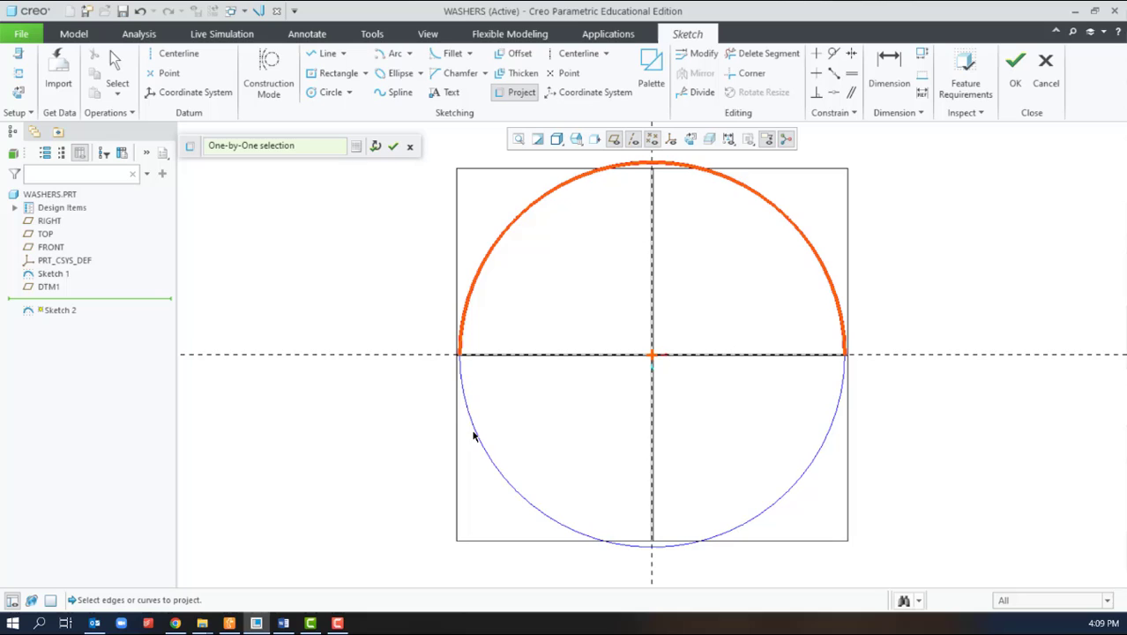
pyautogui.click(476, 435)
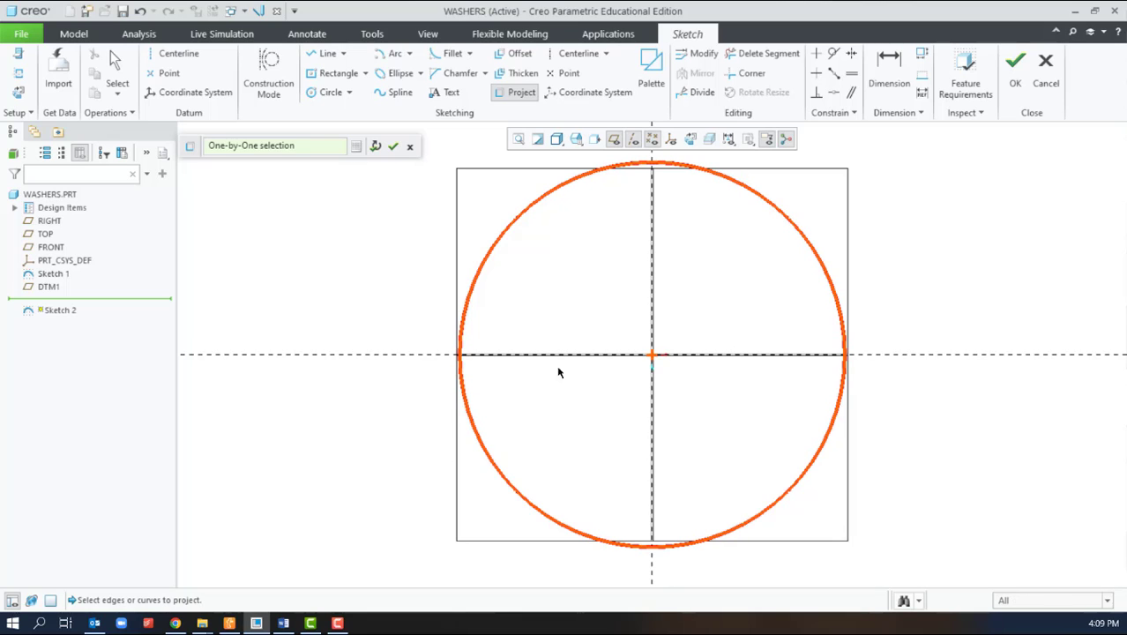
pyautogui.click(393, 147)
pyautogui.moveTo(398, 322)
pyautogui.mouseDown(button='middle')
pyautogui.moveTo(395, 247)
pyautogui.moveTo(388, 334)
pyautogui.moveTo(405, 251)
pyautogui.moveTo(377, 302)
pyautogui.moveTo(446, 297)
pyautogui.mouseUp(button='middle')
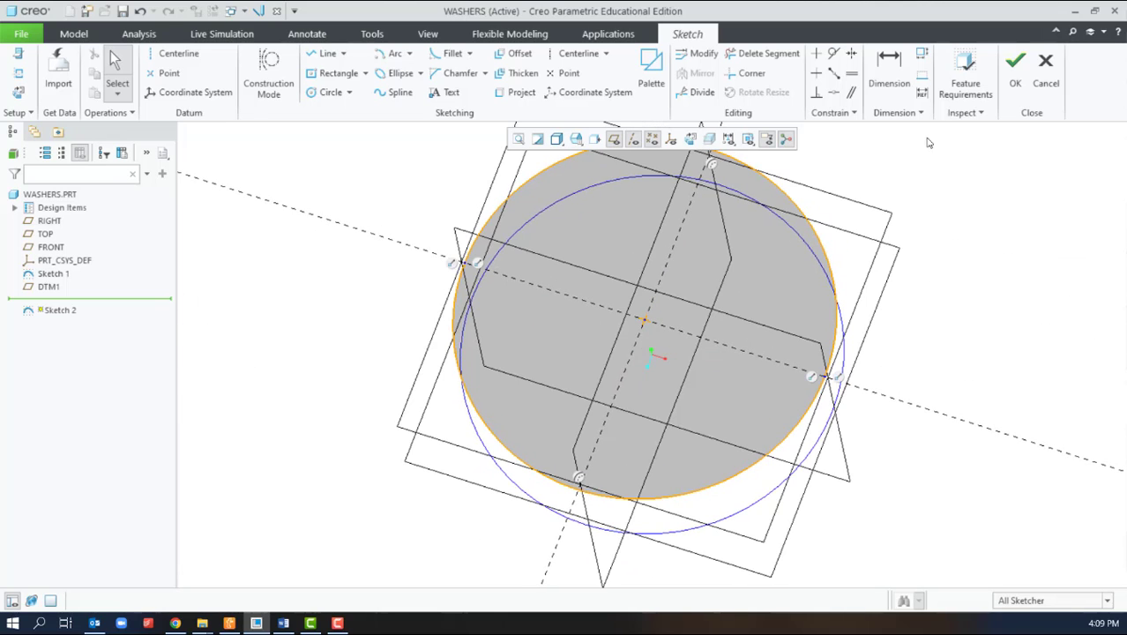
pyautogui.click(1017, 63)
pyautogui.click(931, 318)
pyautogui.moveTo(931, 318)
pyautogui.mouseDown(button='middle')
pyautogui.moveTo(986, 329)
pyautogui.moveTo(987, 300)
pyautogui.moveTo(983, 316)
pyautogui.mouseUp(button='middle')
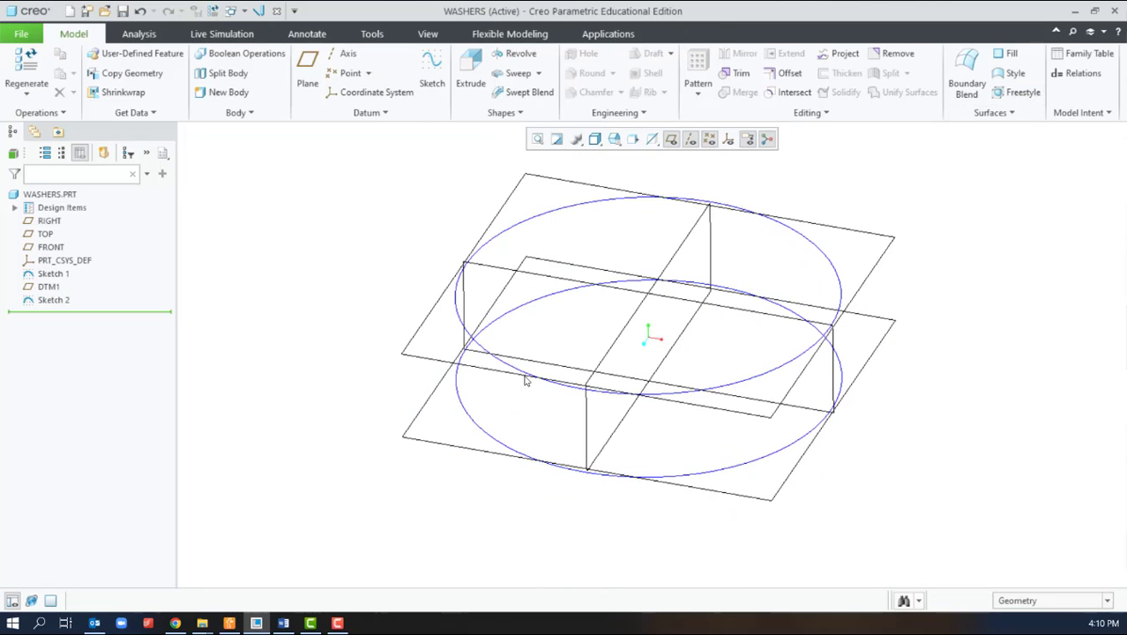
# Blend the lower circle into the upper circle as a solid, creating the cylindrical Blend 1
pyautogui.click(518, 114)
pyautogui.click(488, 130)
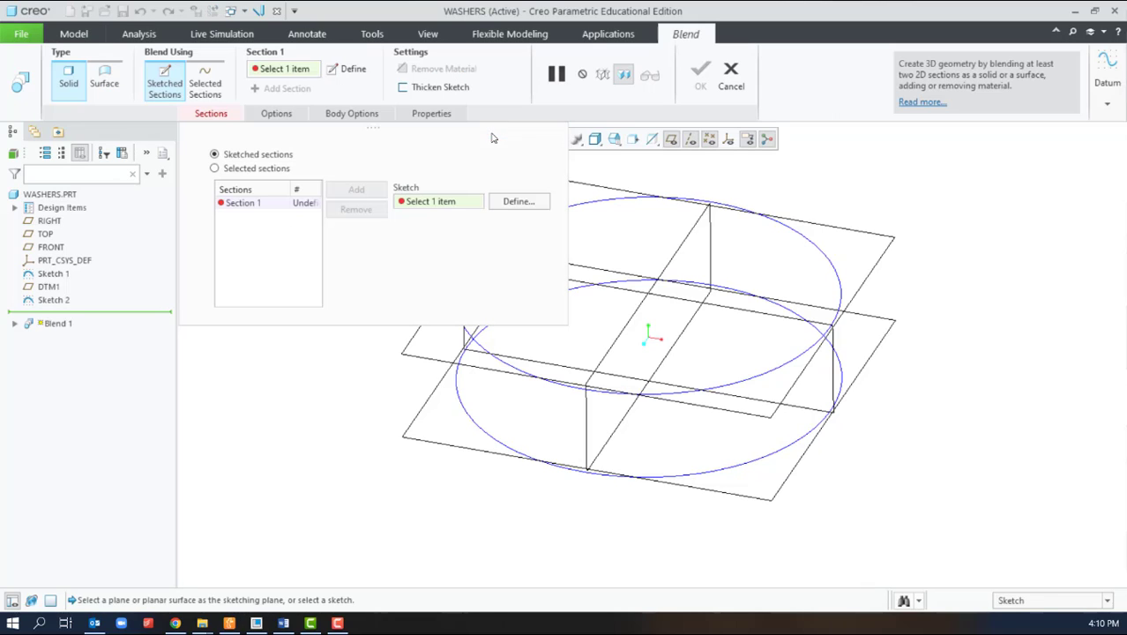
pyautogui.click(236, 169)
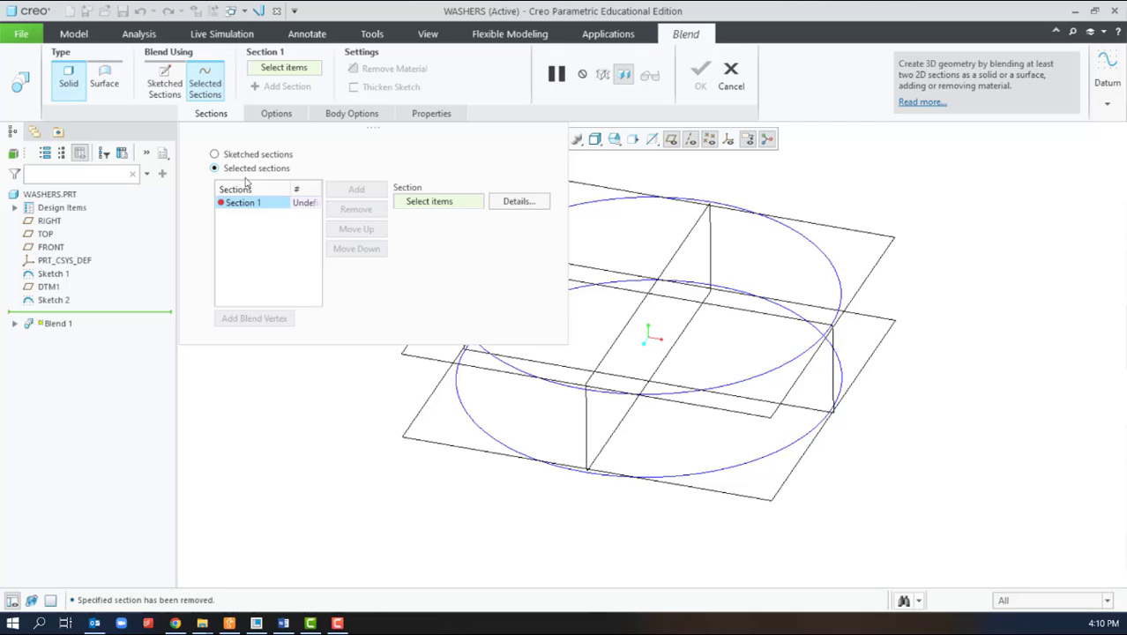
pyautogui.click(483, 425)
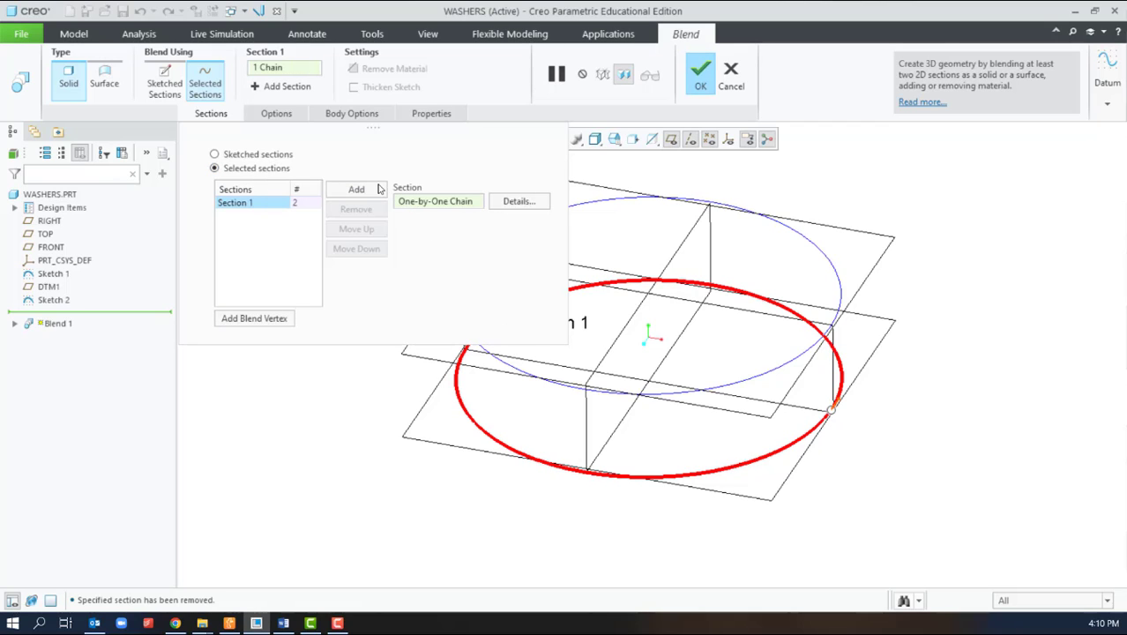
pyautogui.click(375, 189)
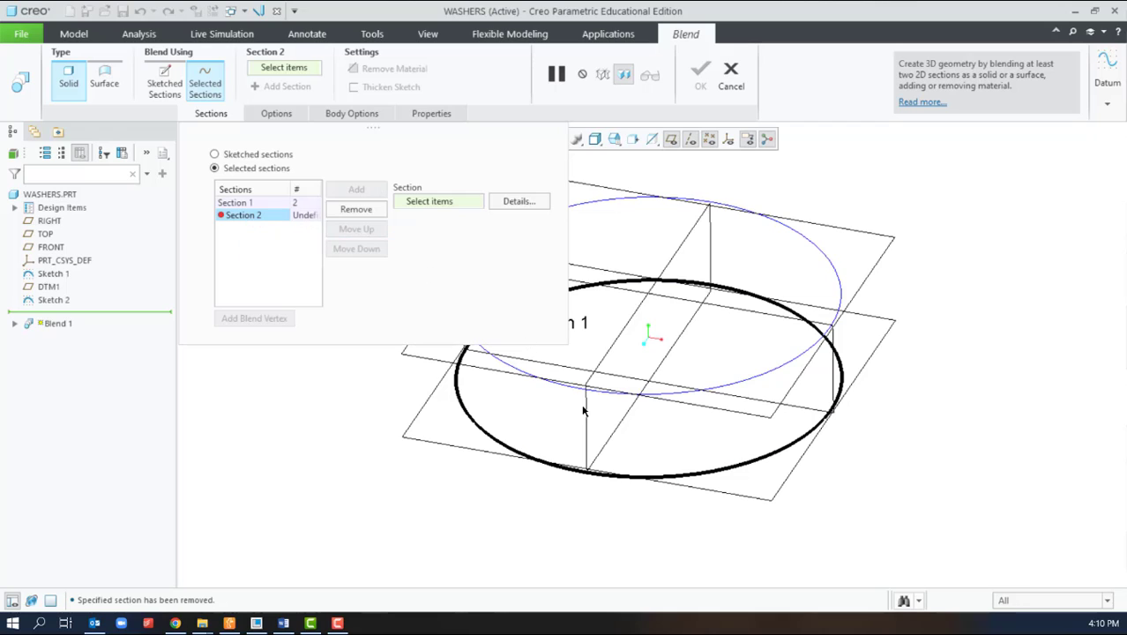
pyautogui.click(652, 390)
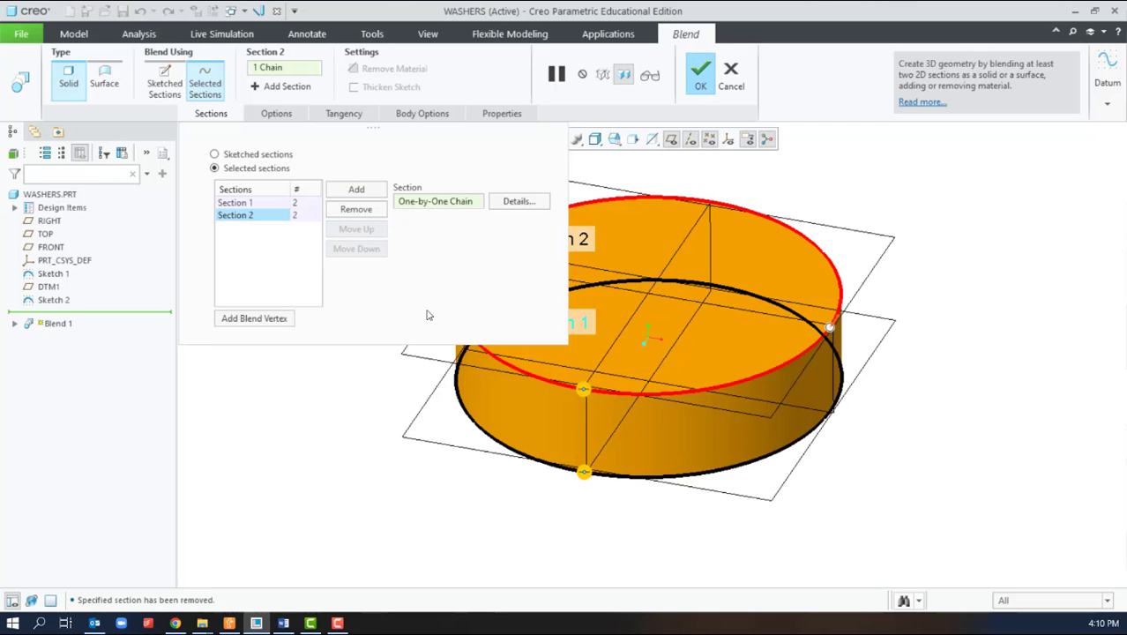
pyautogui.click(702, 74)
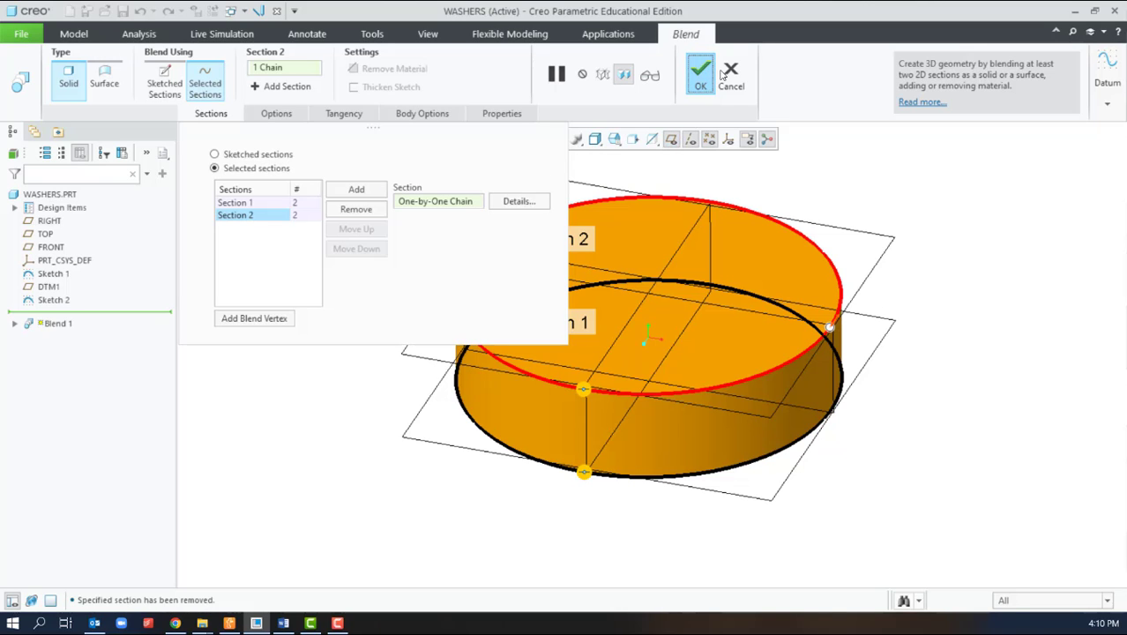
pyautogui.click(711, 75)
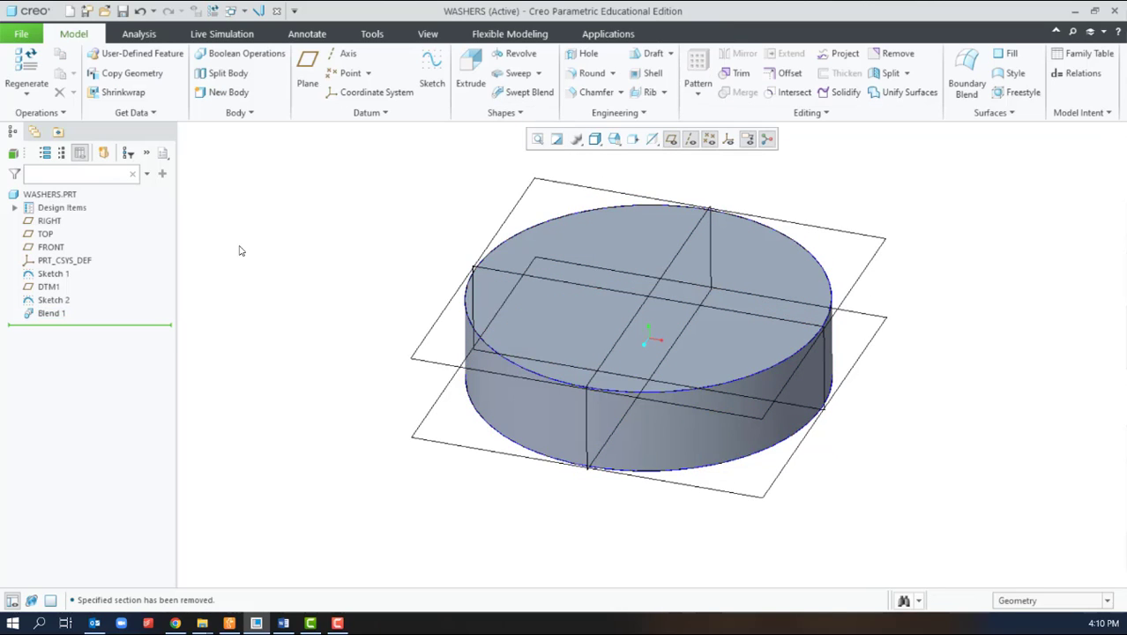
pyautogui.moveTo(238, 250); pyautogui.dragTo(234, 297, button='middle')
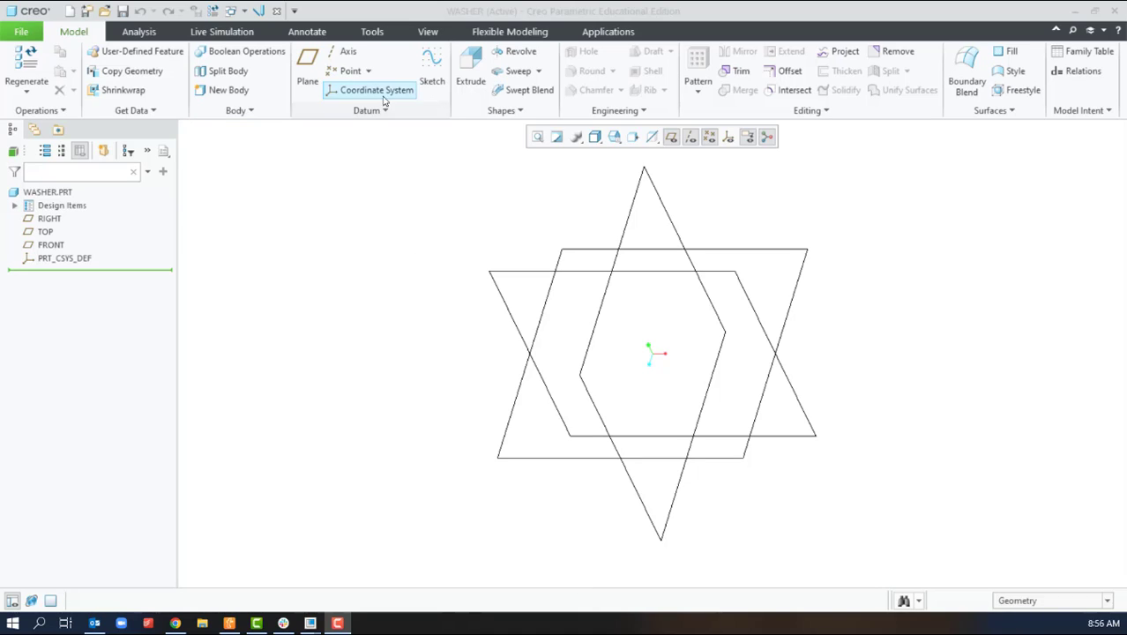
# Start a sketch on the FRONT plane and draw a line upward from the origin
pyautogui.click(432, 79)
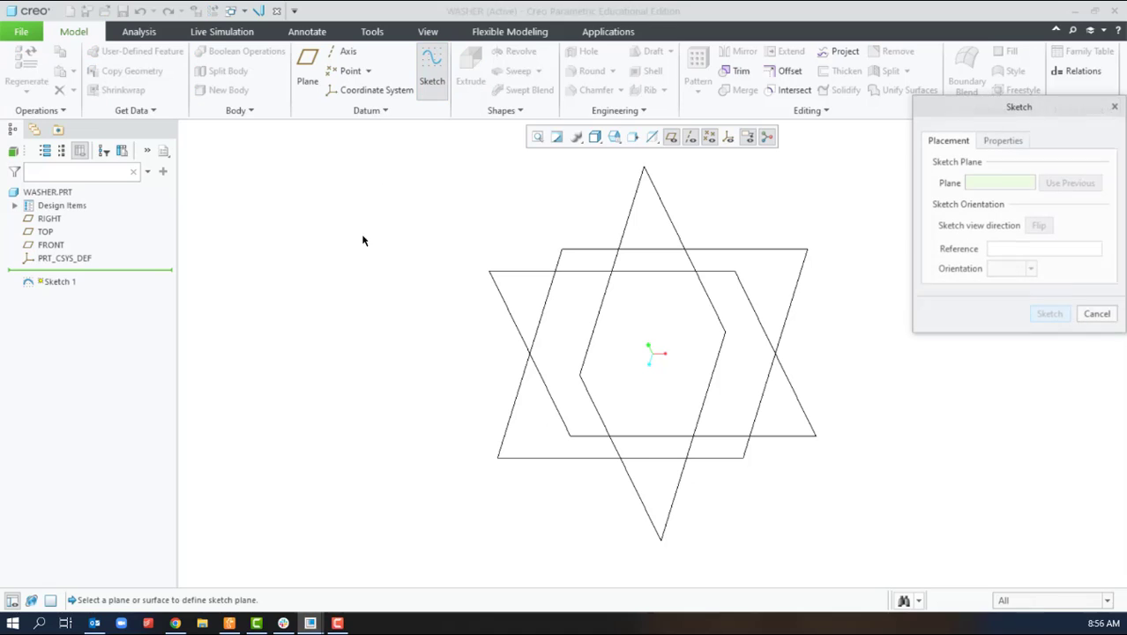
pyautogui.click(523, 272)
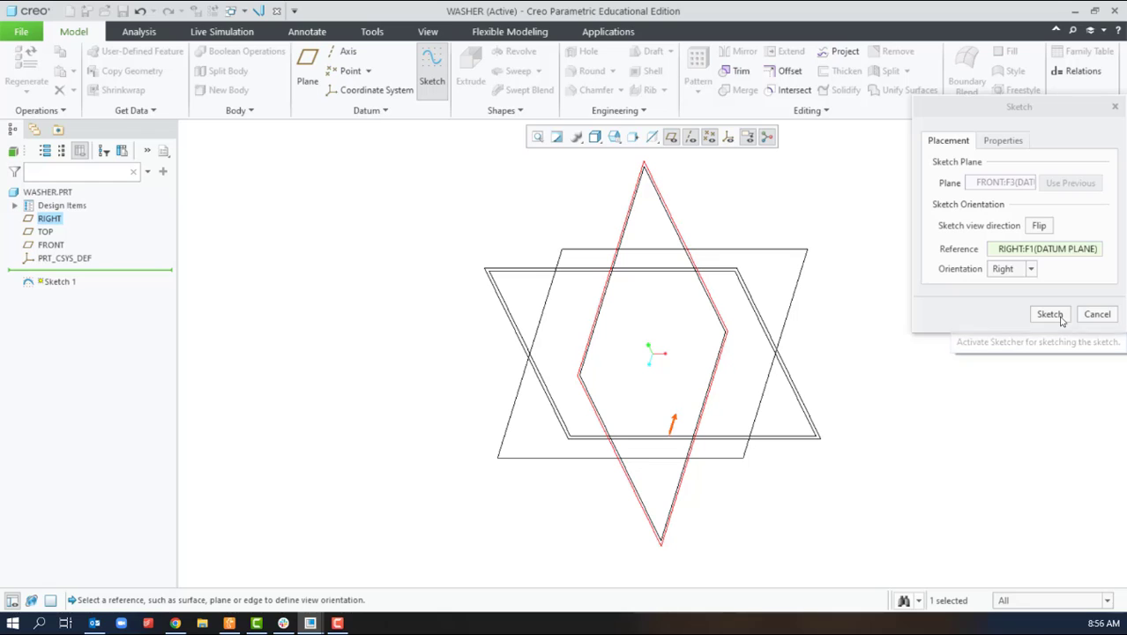
pyautogui.click(1061, 319)
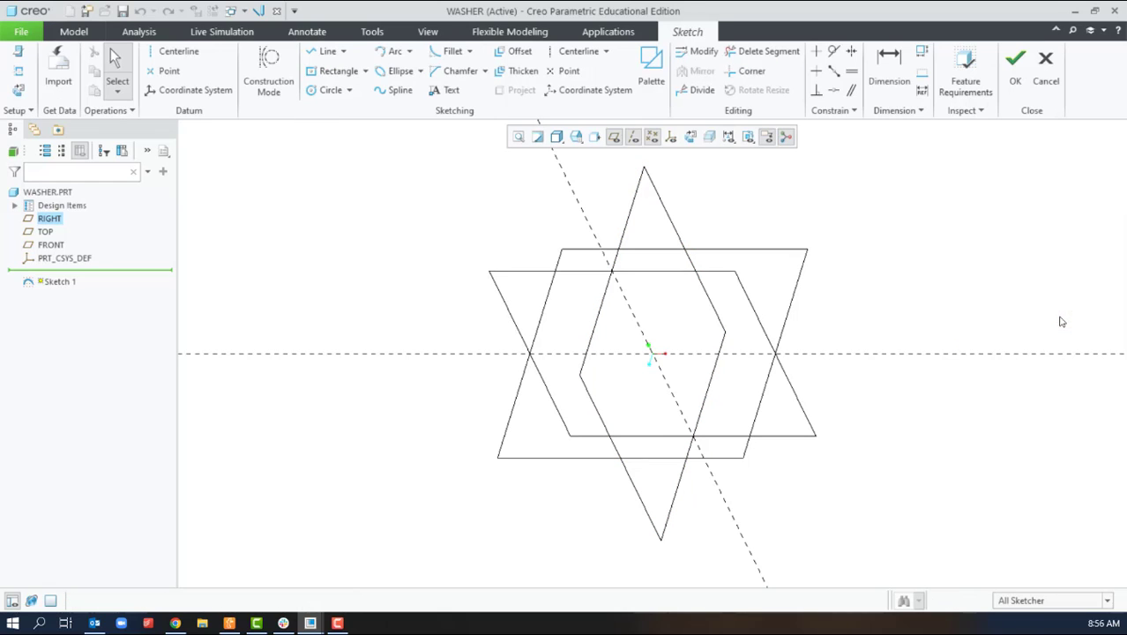
pyautogui.click(326, 54)
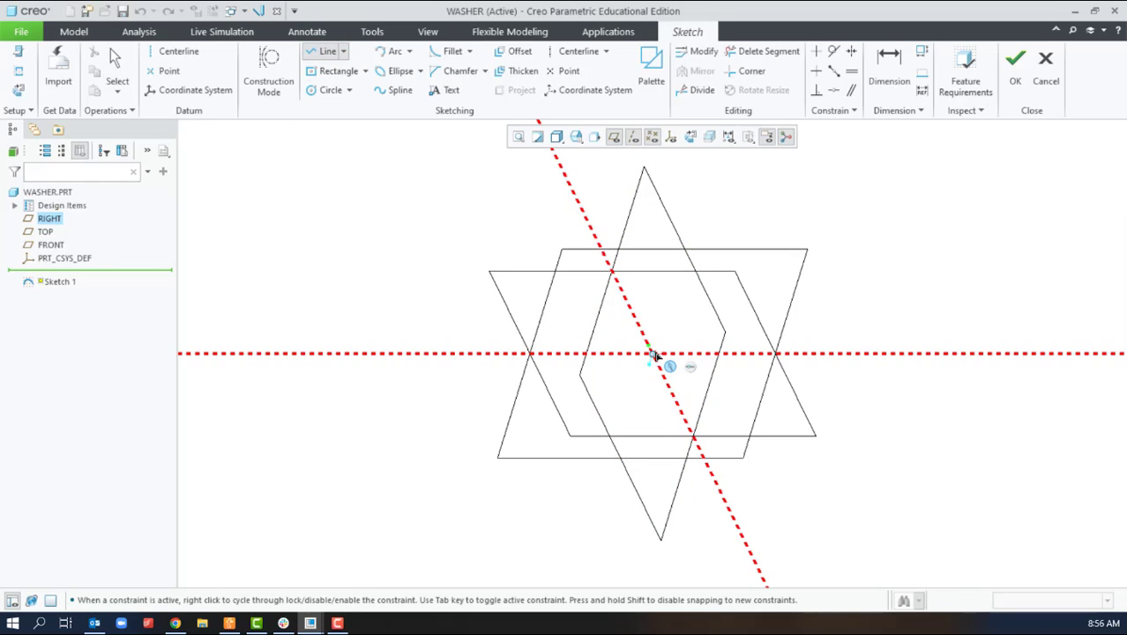
pyautogui.click(651, 354)
pyautogui.click(634, 320)
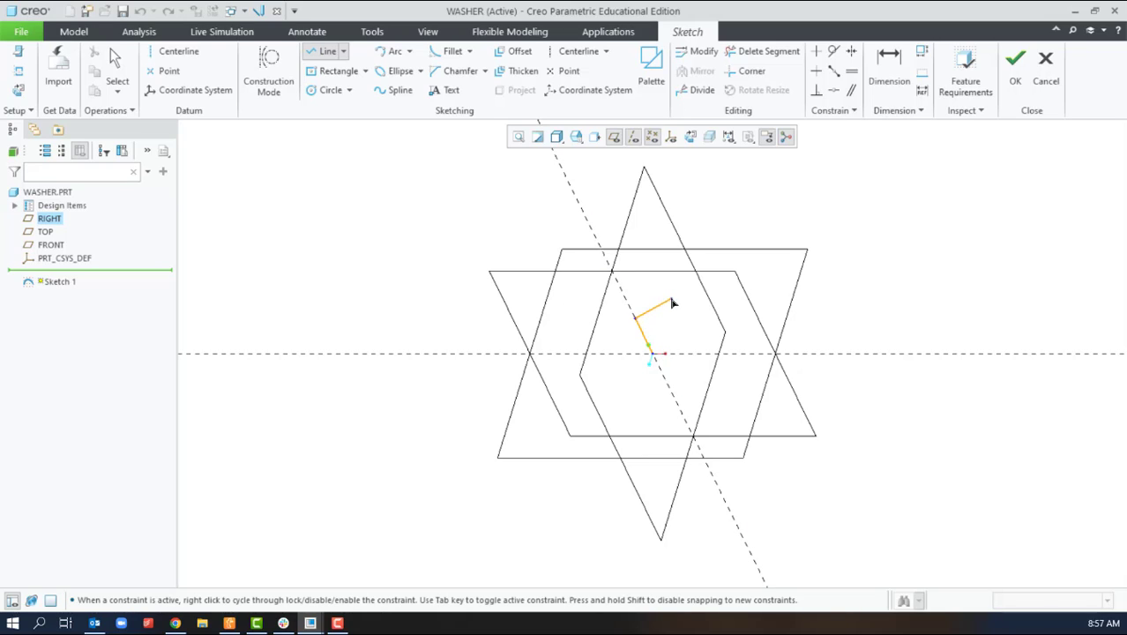
pyautogui.middleClick(674, 306)
# Dimension the line to 0.50 long, view it face-on, and finish Sketch 1
pyautogui.doubleClick(661, 345)
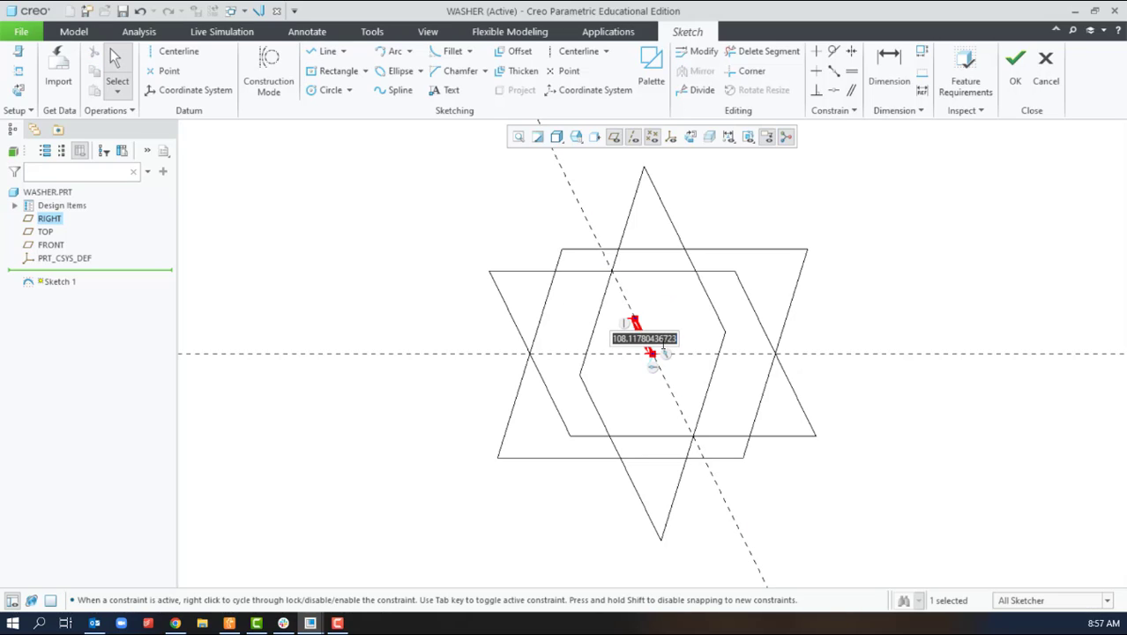
pyautogui.press('Return')
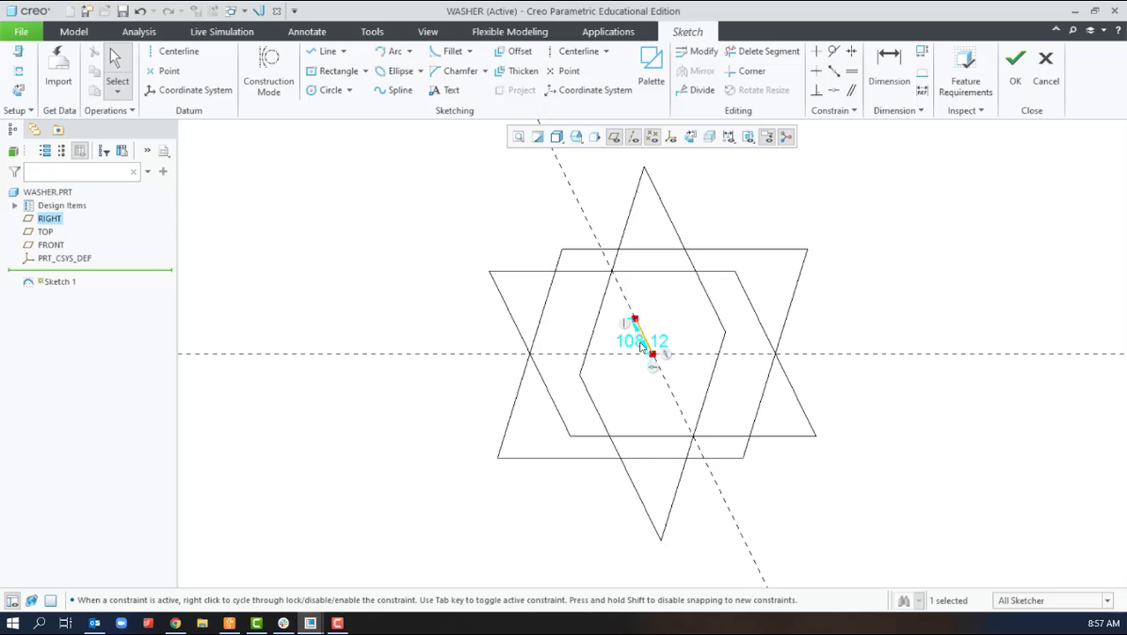
pyautogui.doubleClick(642, 346)
pyautogui.write('12')
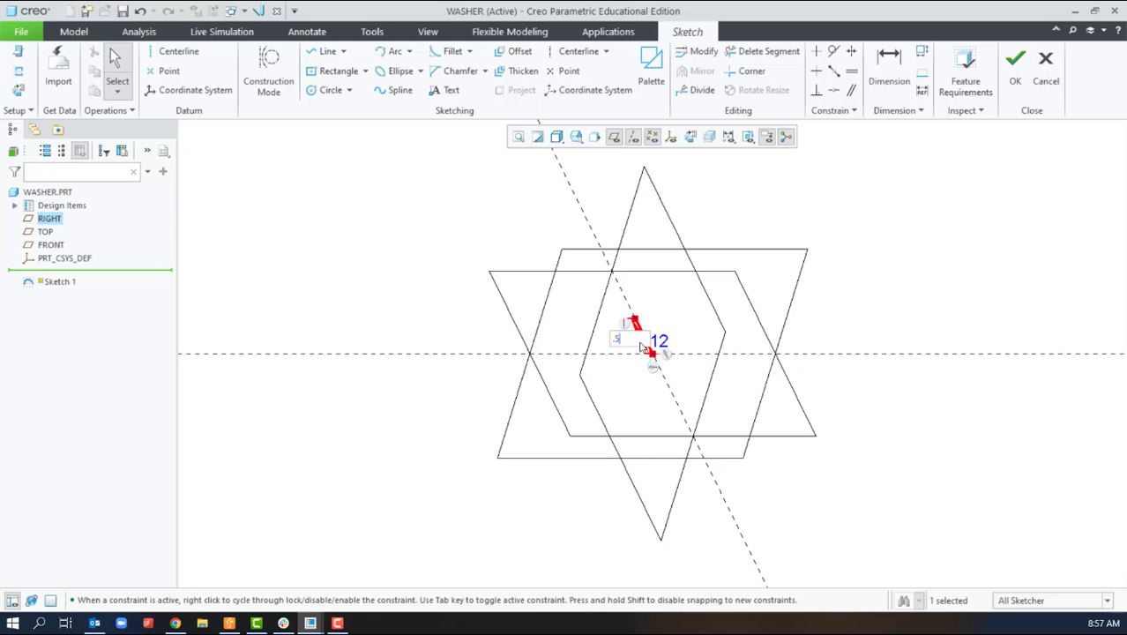
pyautogui.press('Return')
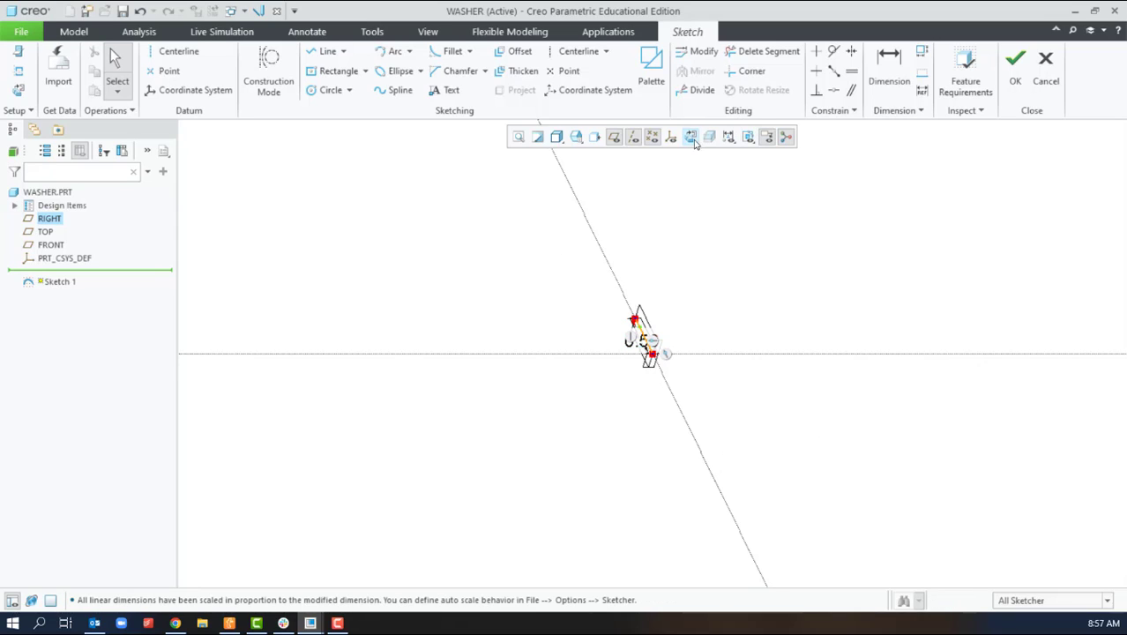
pyautogui.click(691, 137)
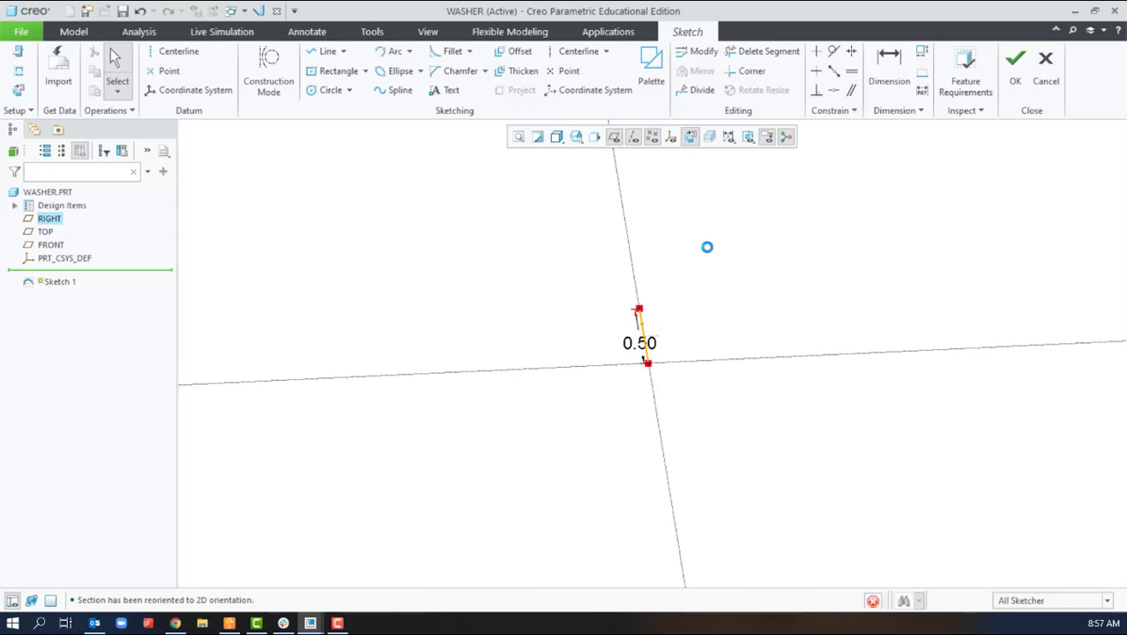
pyautogui.click(1016, 62)
# Rename the line sketch to TRAJ and return to the default 3D view
pyautogui.scroll(4, 741, 399)
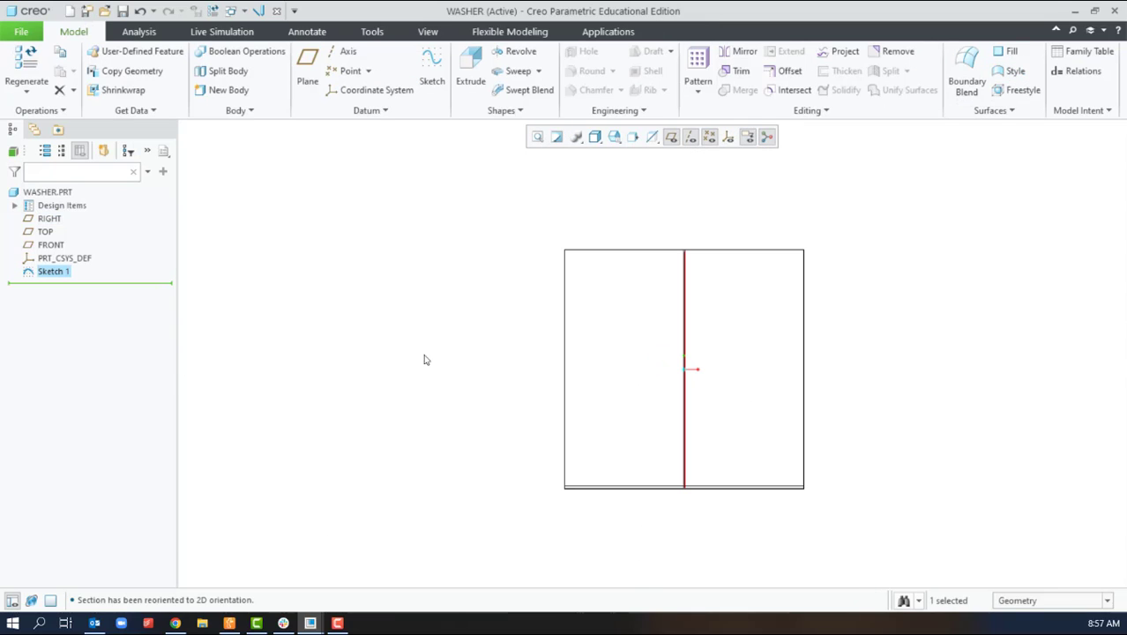
pyautogui.doubleClick(57, 273)
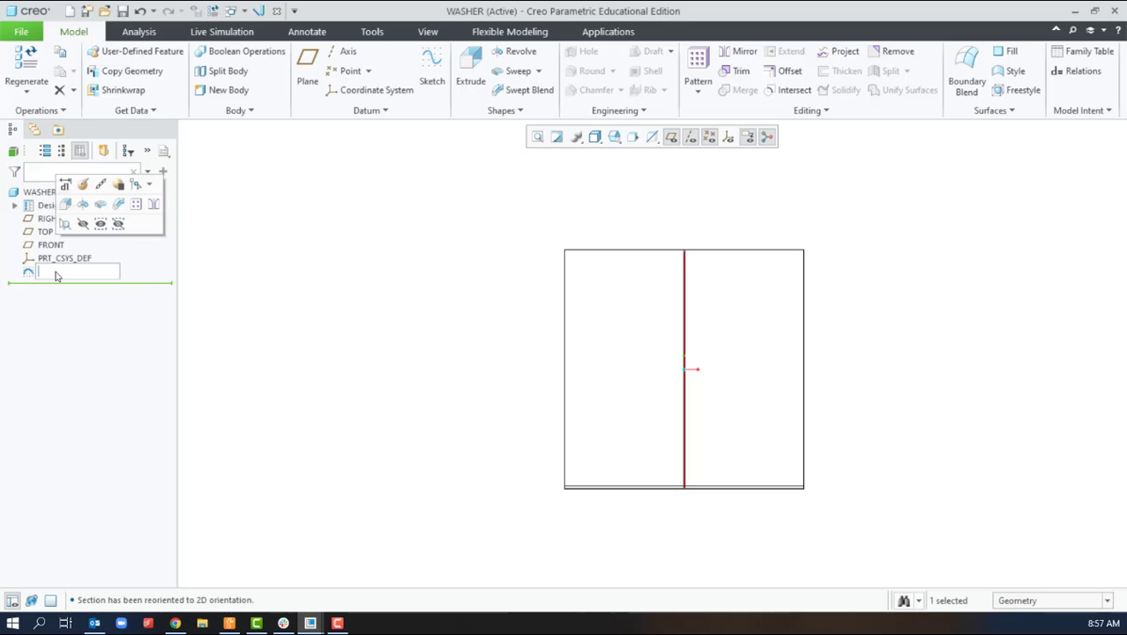
pyautogui.press('Return')
pyautogui.click(212, 284)
pyautogui.hotkey('ctrl', 'd')
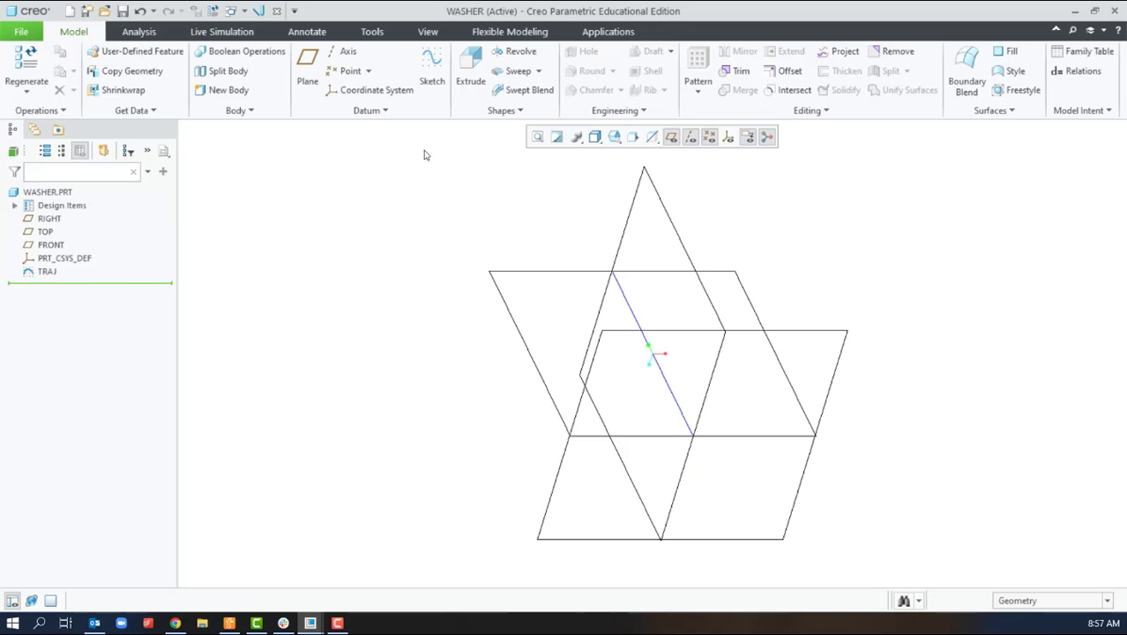
# Start a swept blend along TRAJ and begin sketching its first section
pyautogui.click(528, 91)
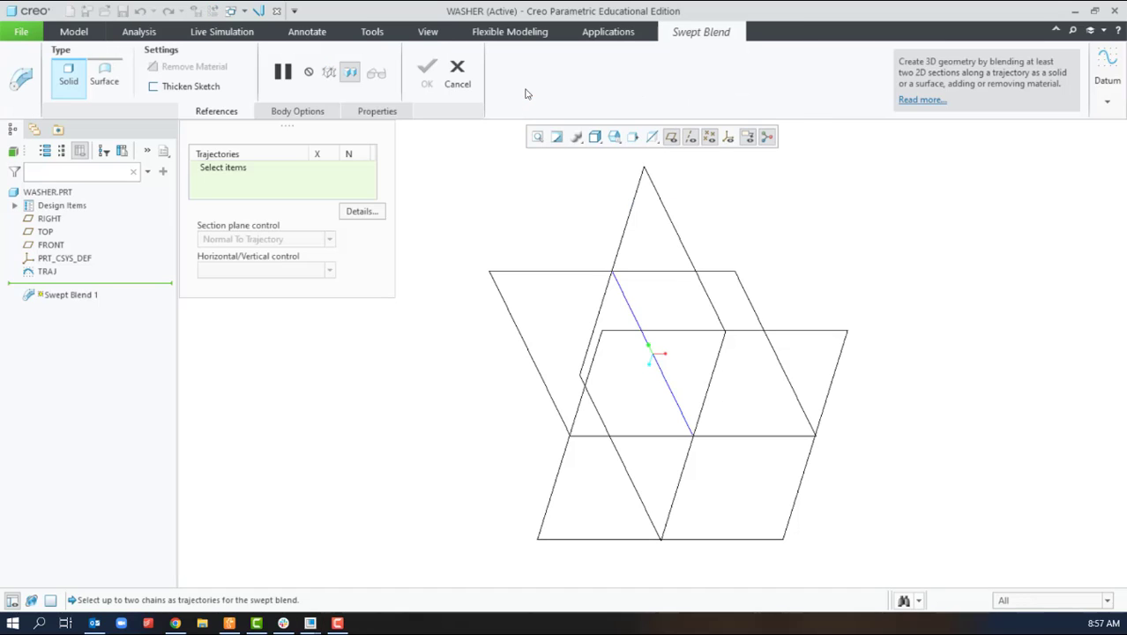
pyautogui.click(621, 289)
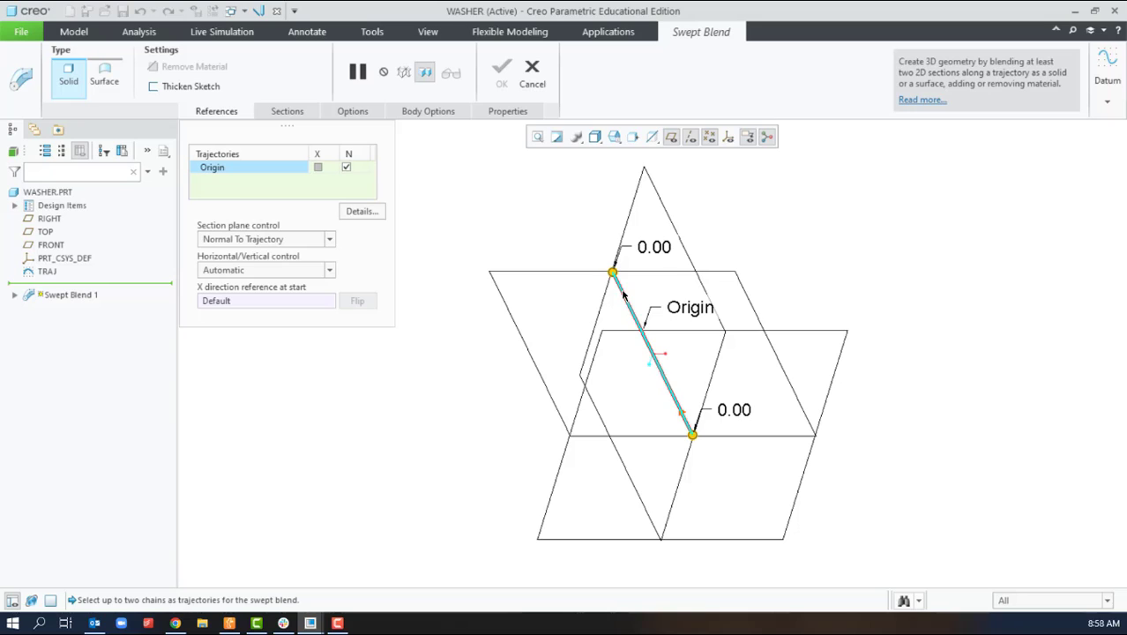
pyautogui.click(300, 115)
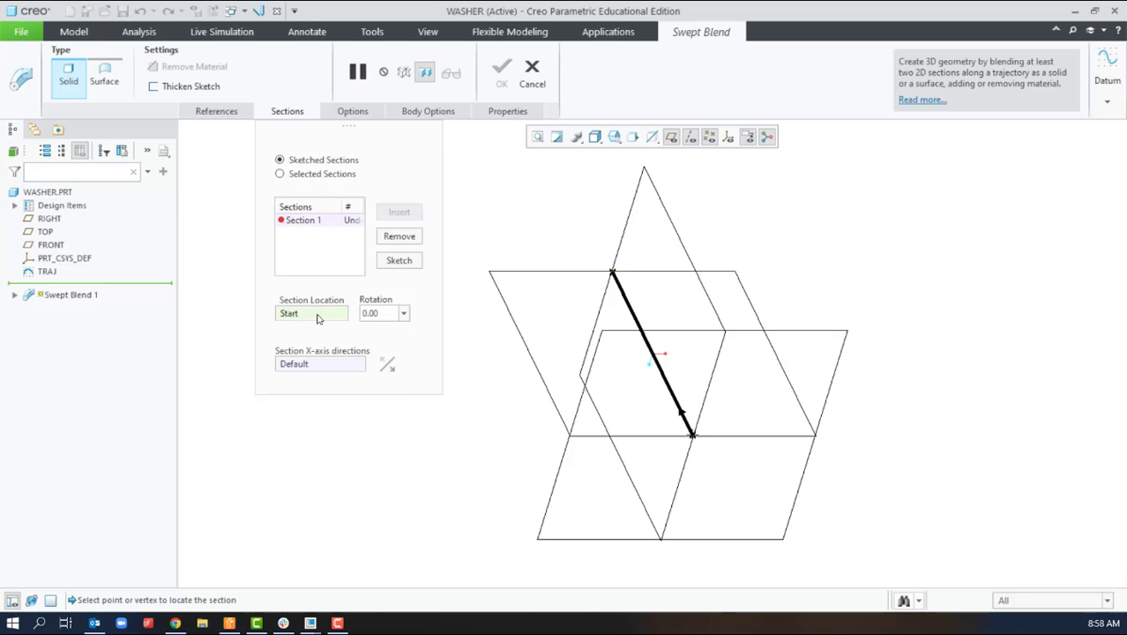
pyautogui.click(397, 261)
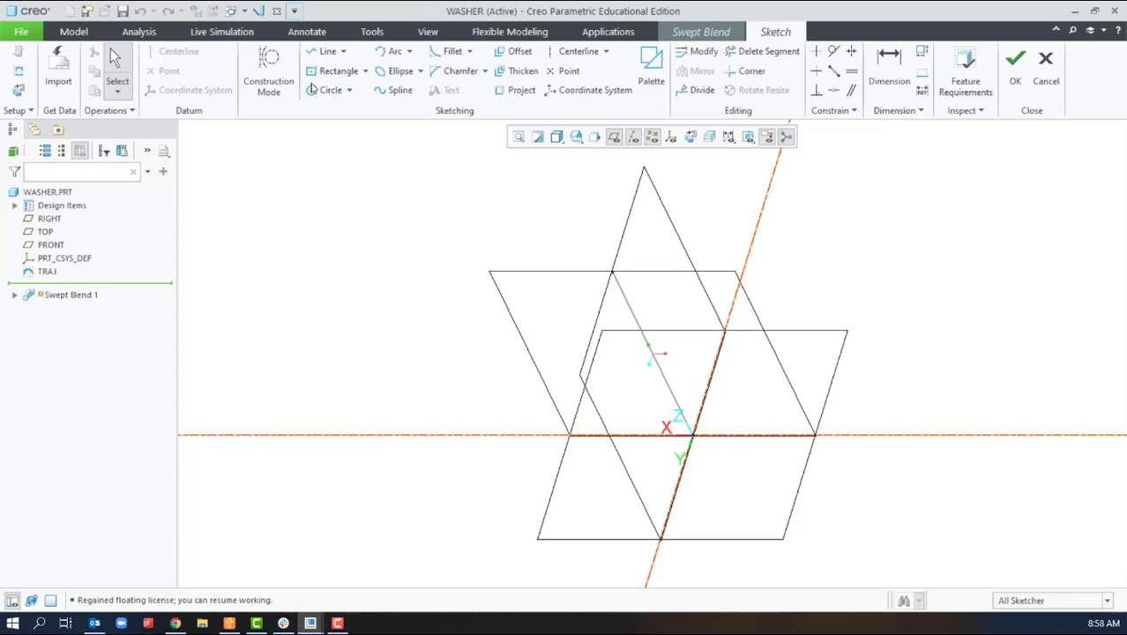
# Draw the outer circle centred on the origin and set its diameter to 2.00
pyautogui.click(325, 90)
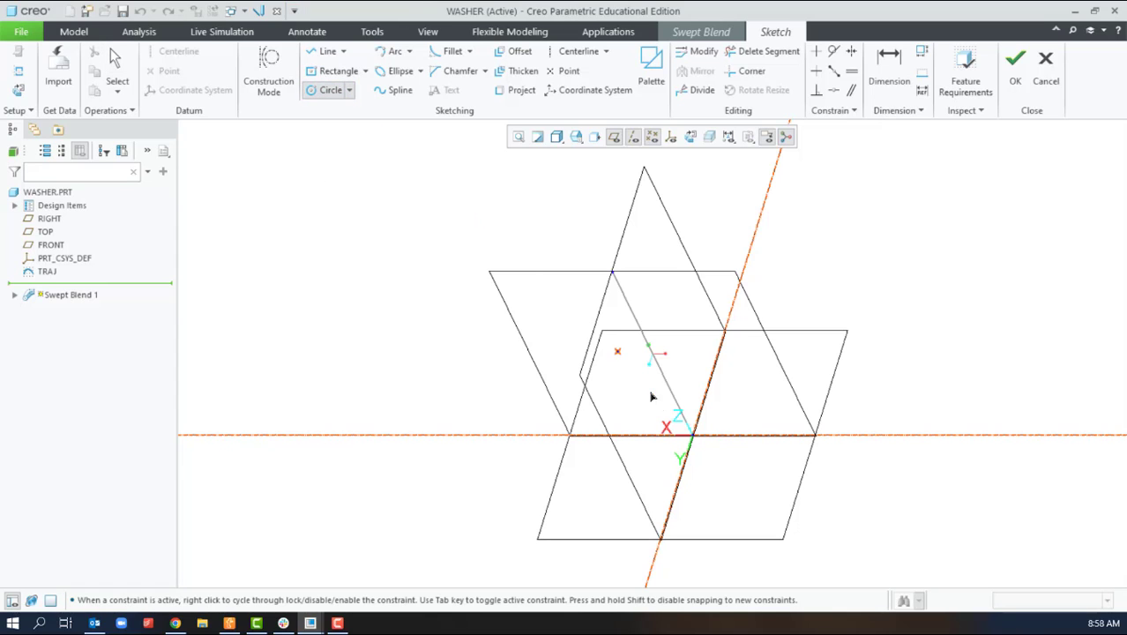
pyautogui.click(693, 435)
pyautogui.click(792, 511)
pyautogui.middleClick(794, 511)
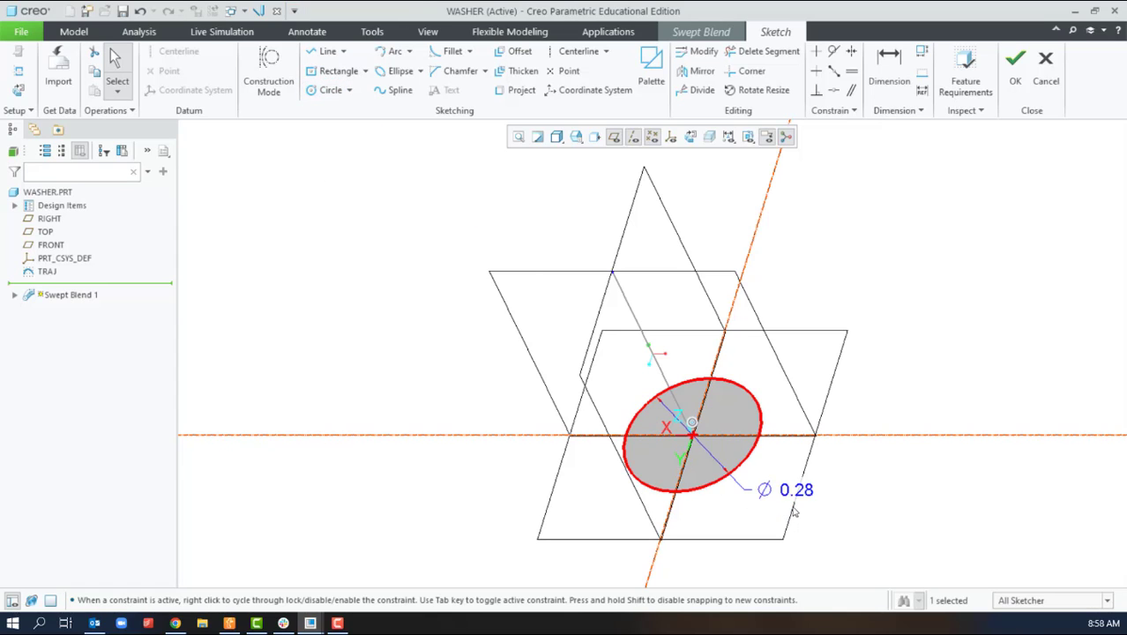
pyautogui.doubleClick(803, 499)
pyautogui.write('3')
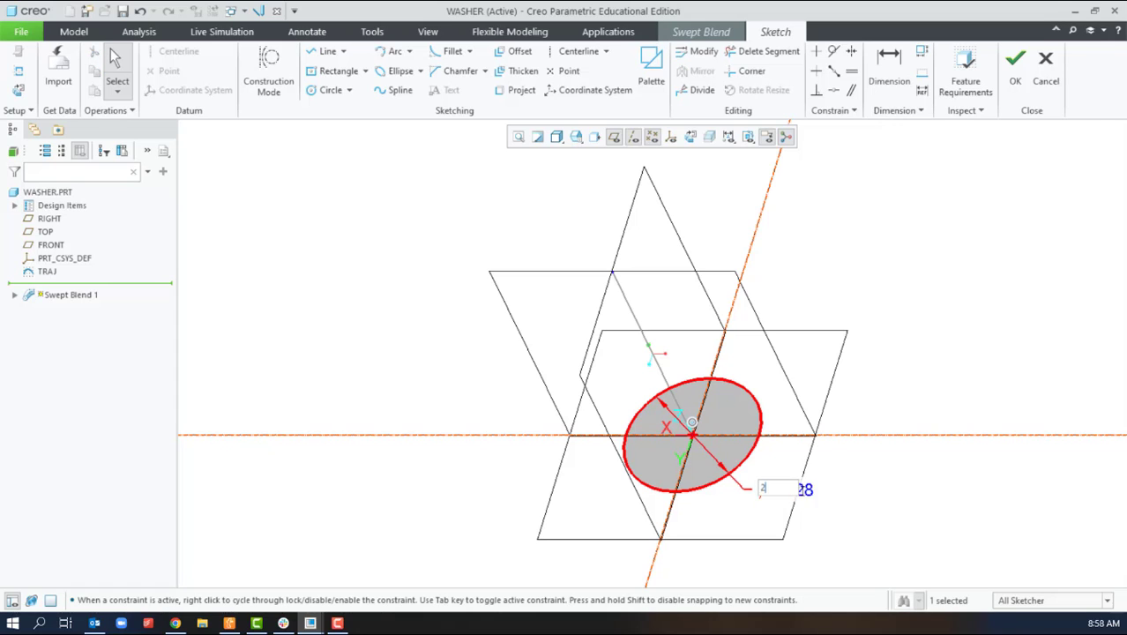
pyautogui.press('Return')
# Add a concentric inner circle at the origin with diameter 1.00
pyautogui.scroll(-5, 508, 340)
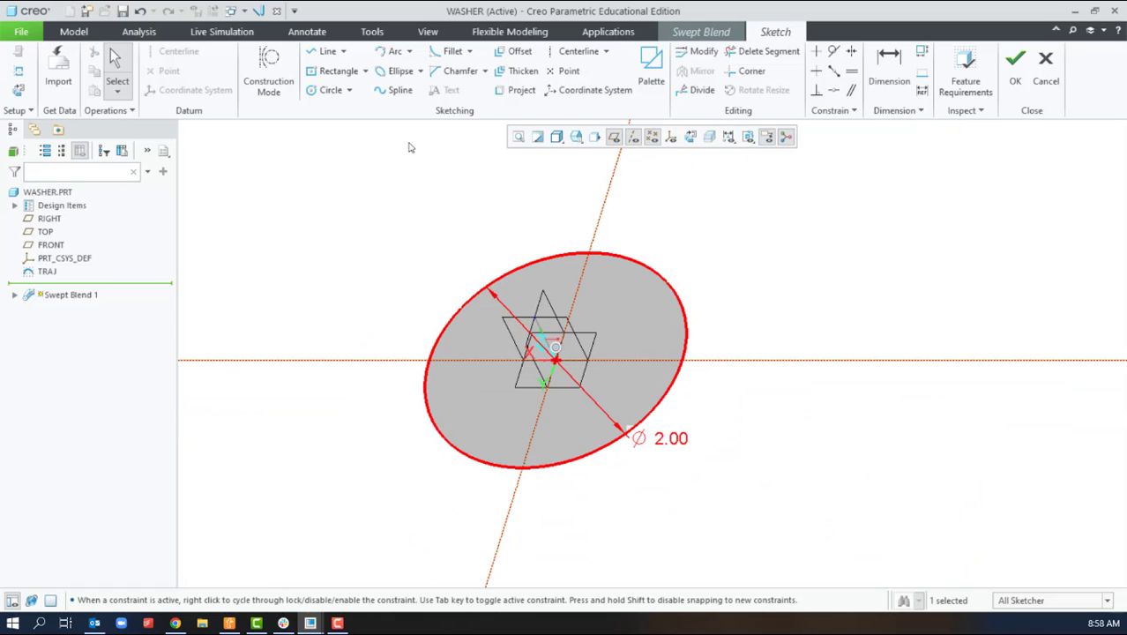
pyautogui.click(331, 90)
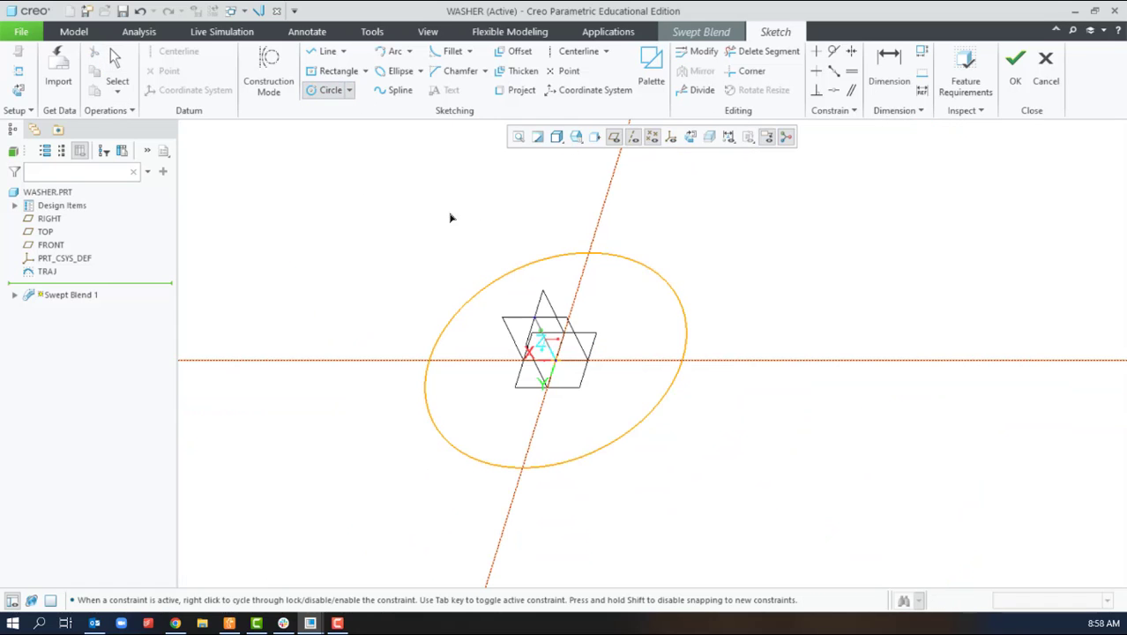
pyautogui.click(556, 361)
pyautogui.click(621, 419)
pyautogui.middleClick(620, 419)
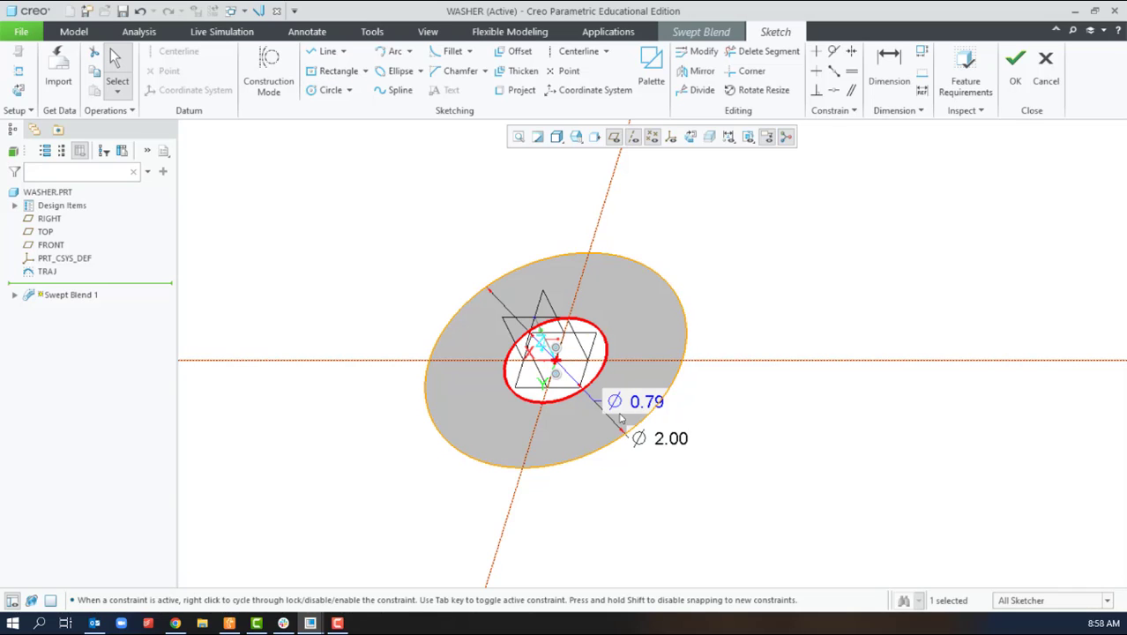
pyautogui.doubleClick(647, 402)
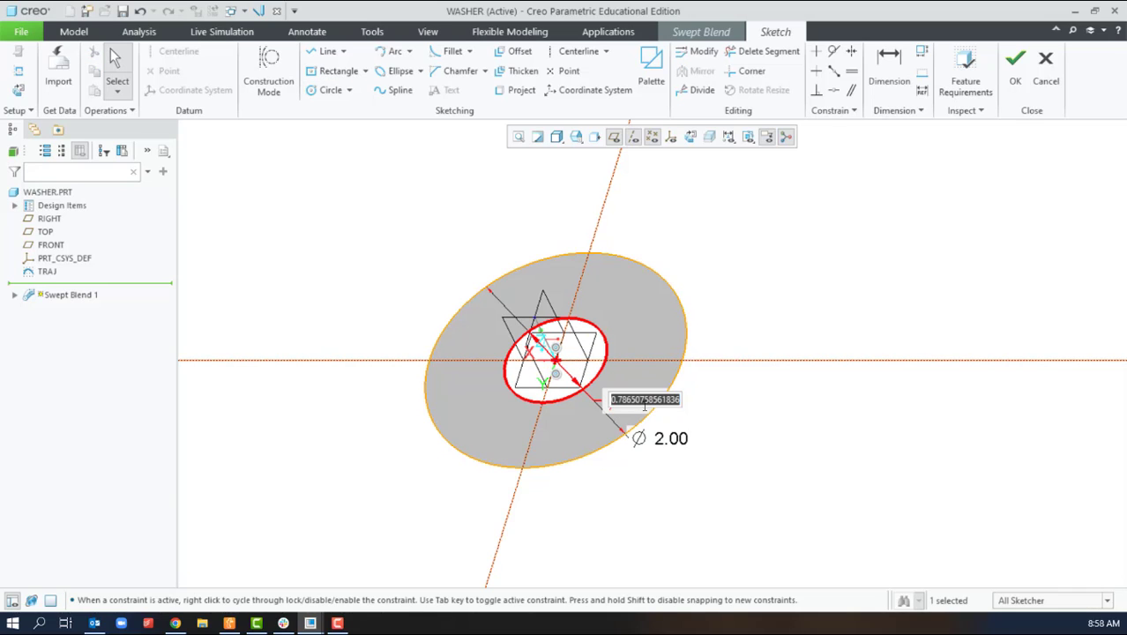
pyautogui.write('1')
pyautogui.press('Return')
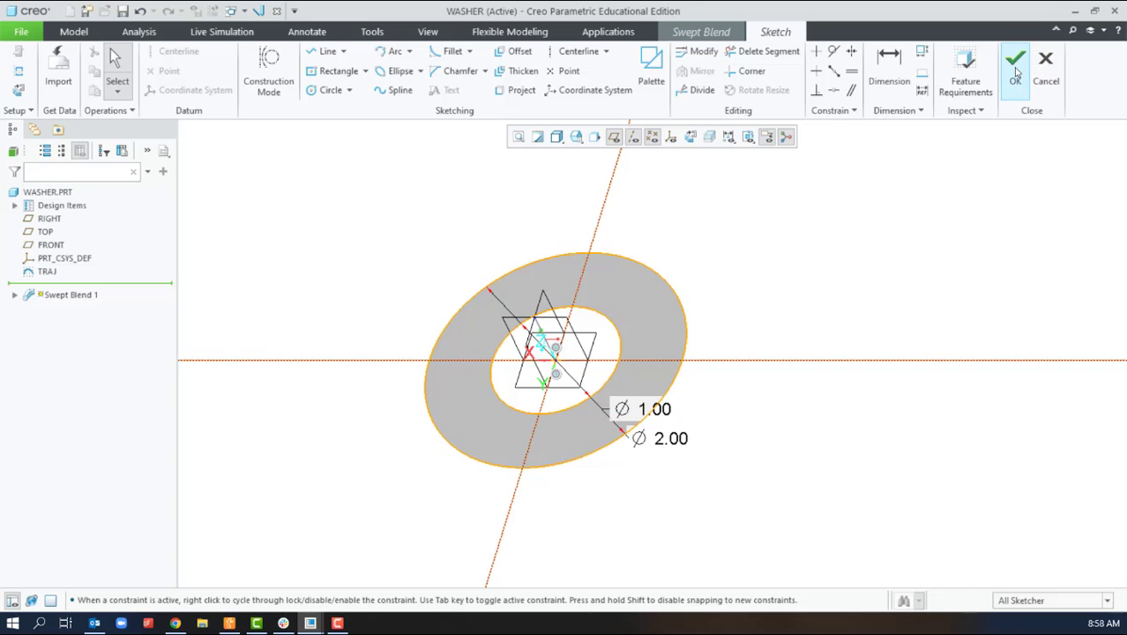
# Convert the inner circle to construction geometry and accept the first section
pyautogui.click(1014, 71)
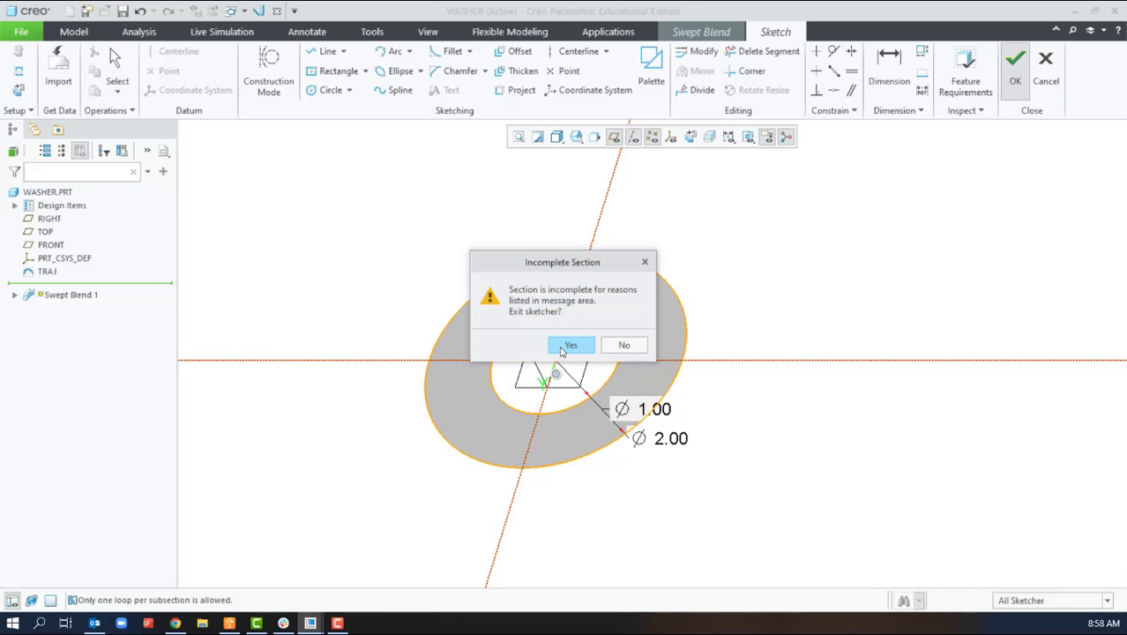
pyautogui.click(621, 345)
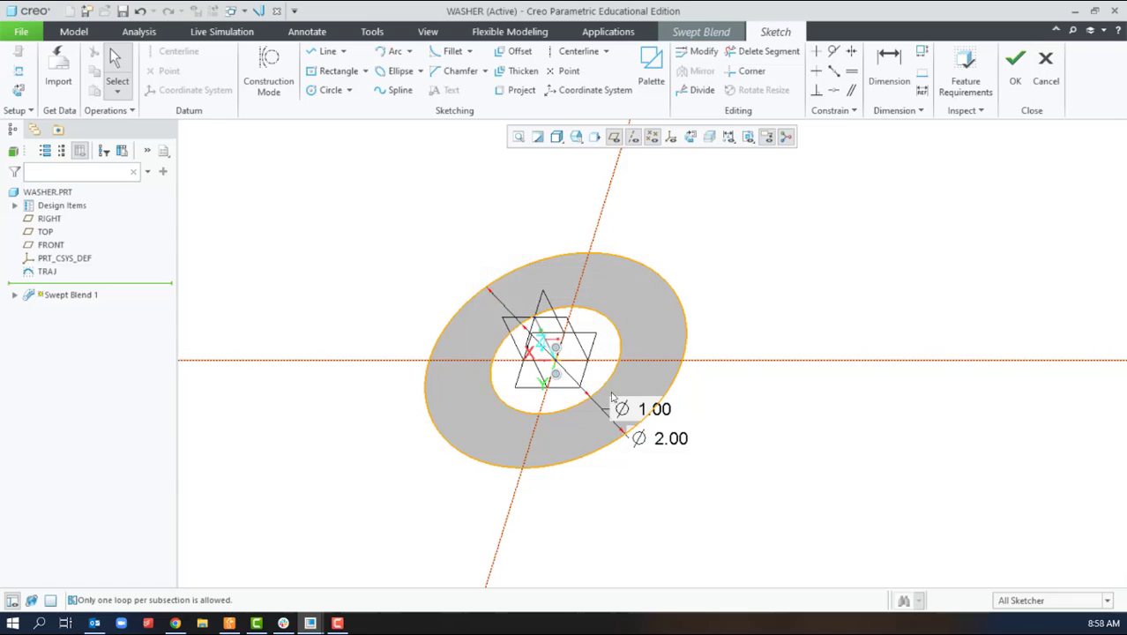
pyautogui.click(609, 386)
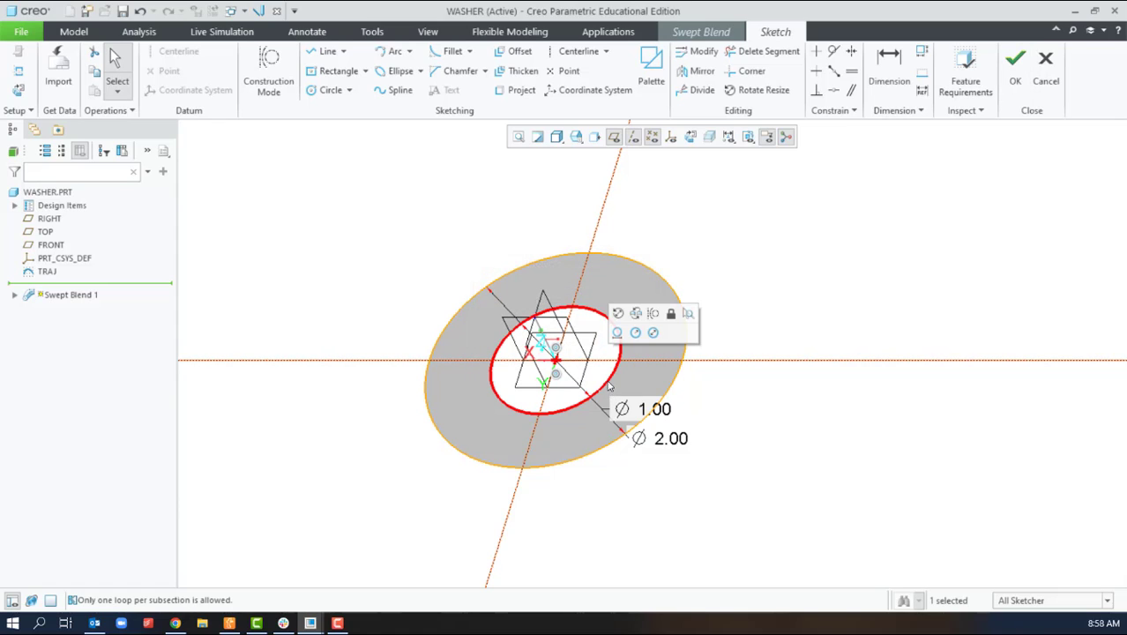
pyautogui.click(636, 313)
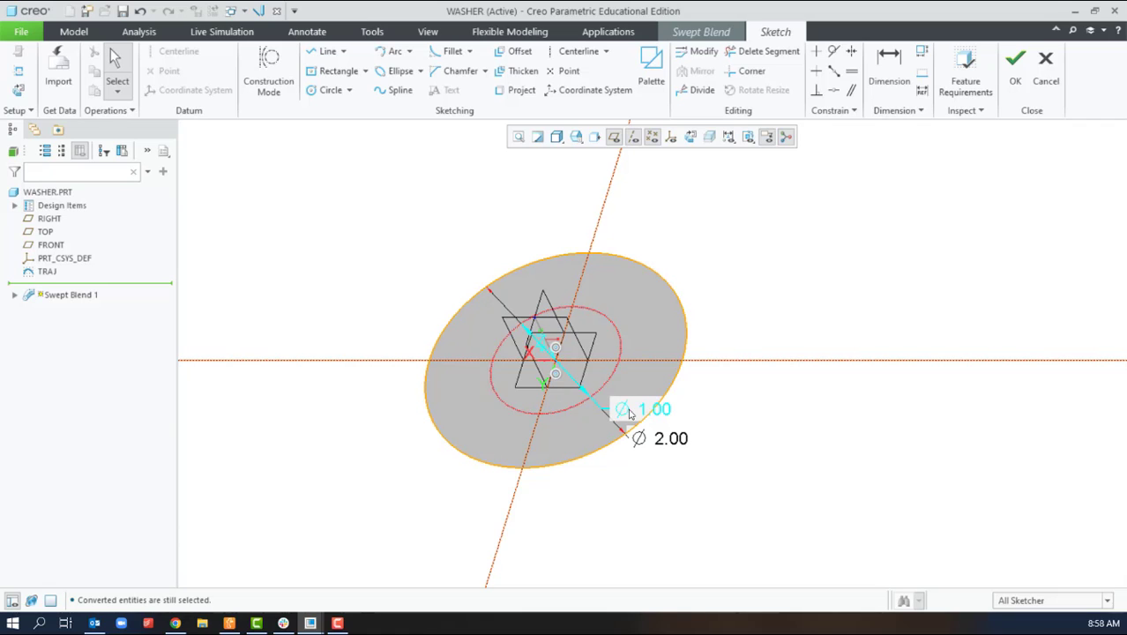
pyautogui.click(1014, 71)
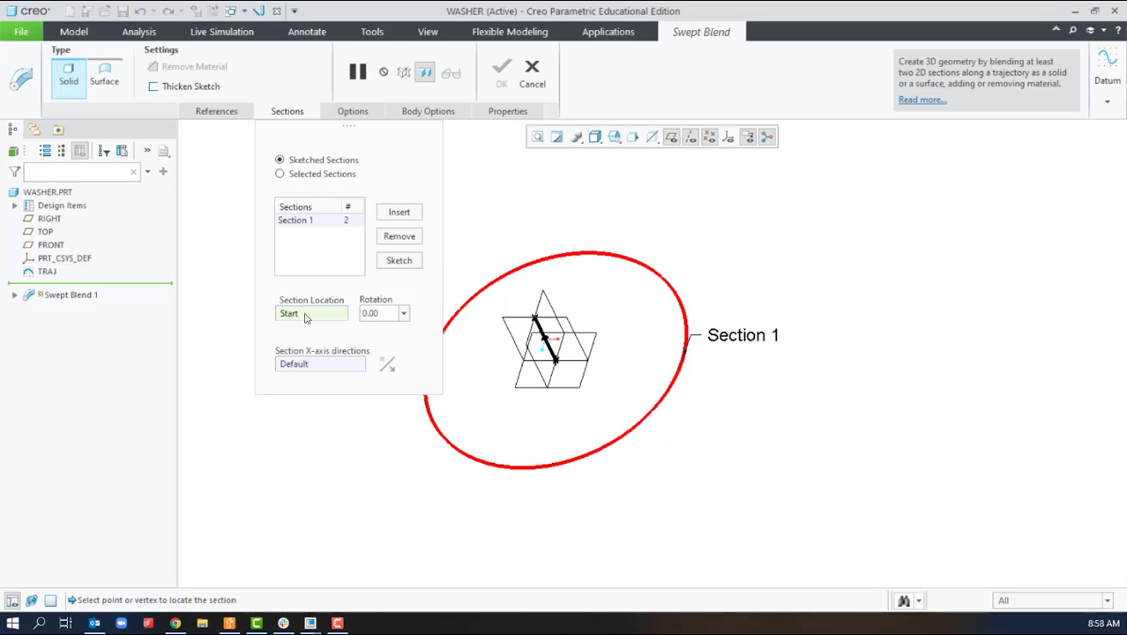
# Insert a second section at the trajectory end and draw a circle at the origin
pyautogui.click(399, 212)
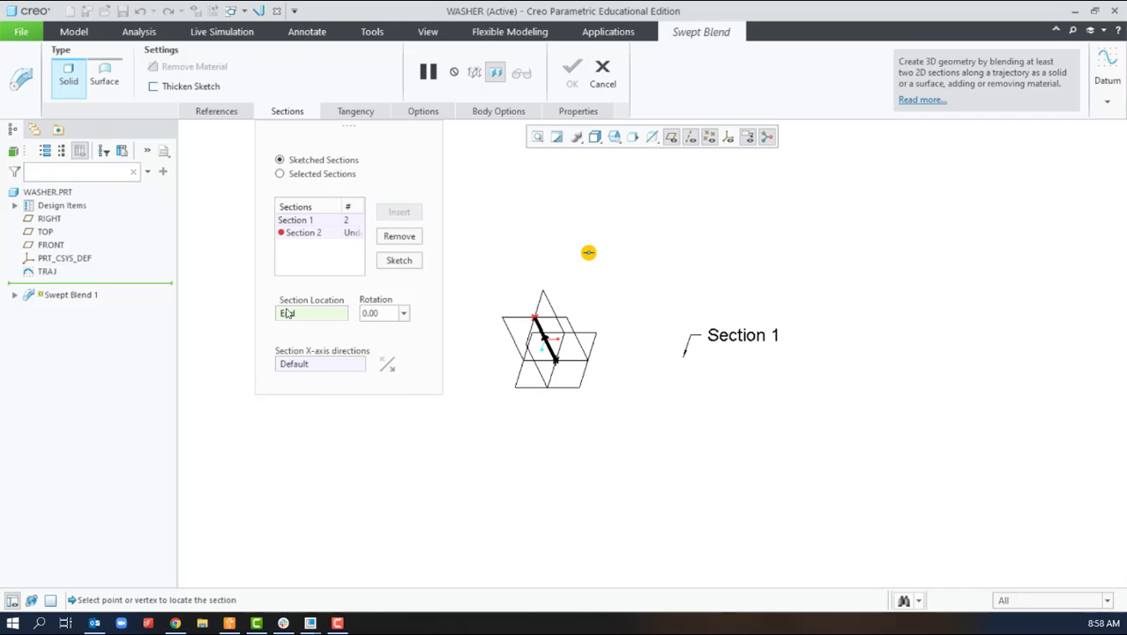
pyautogui.click(397, 261)
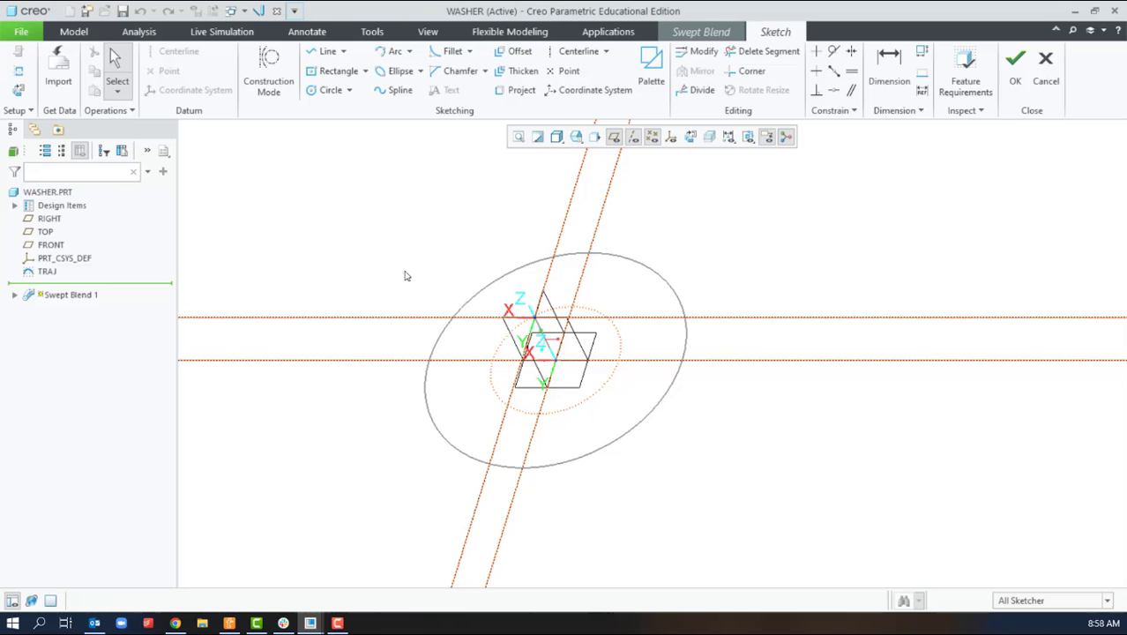
pyautogui.click(329, 90)
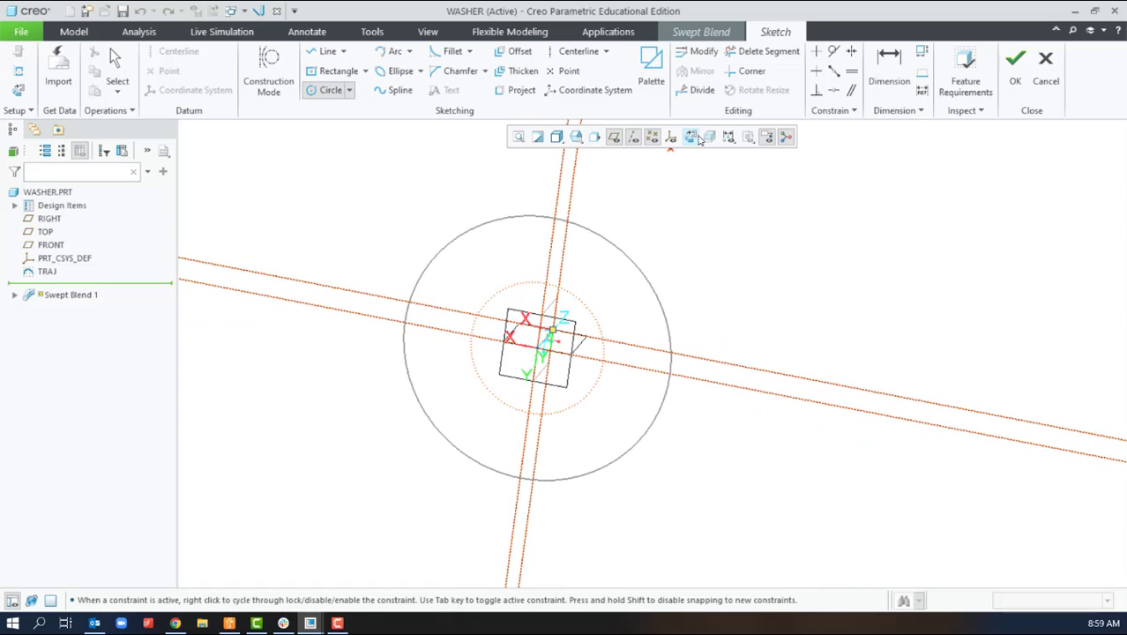
pyautogui.press('Escape')
pyautogui.click(329, 90)
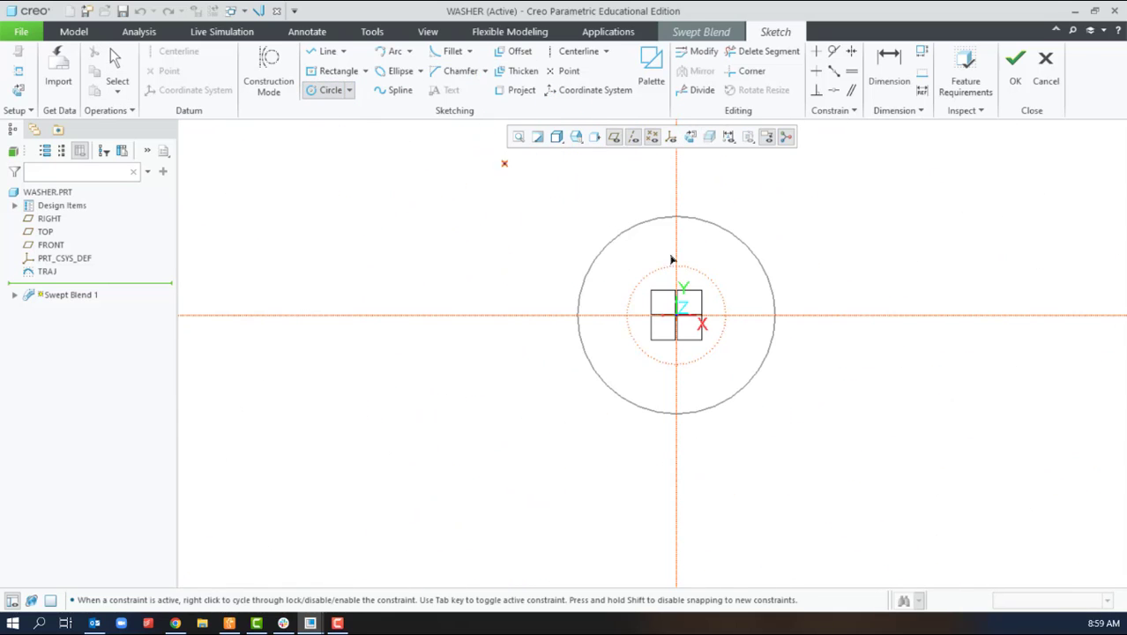
pyautogui.click(678, 317)
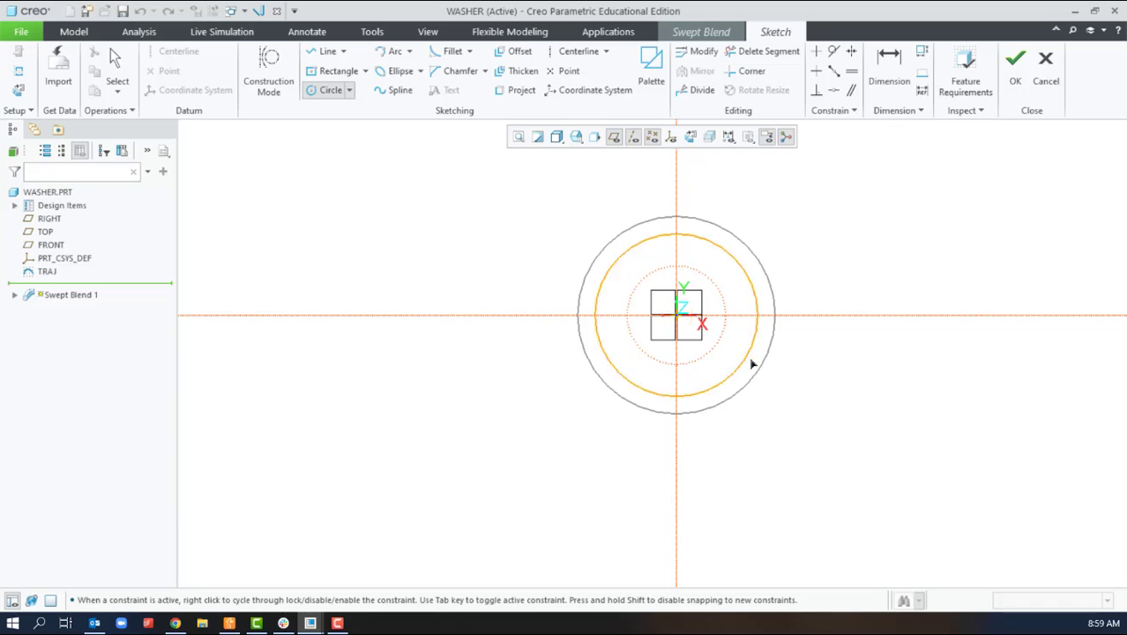
pyautogui.click(811, 384)
pyautogui.middleClick(817, 383)
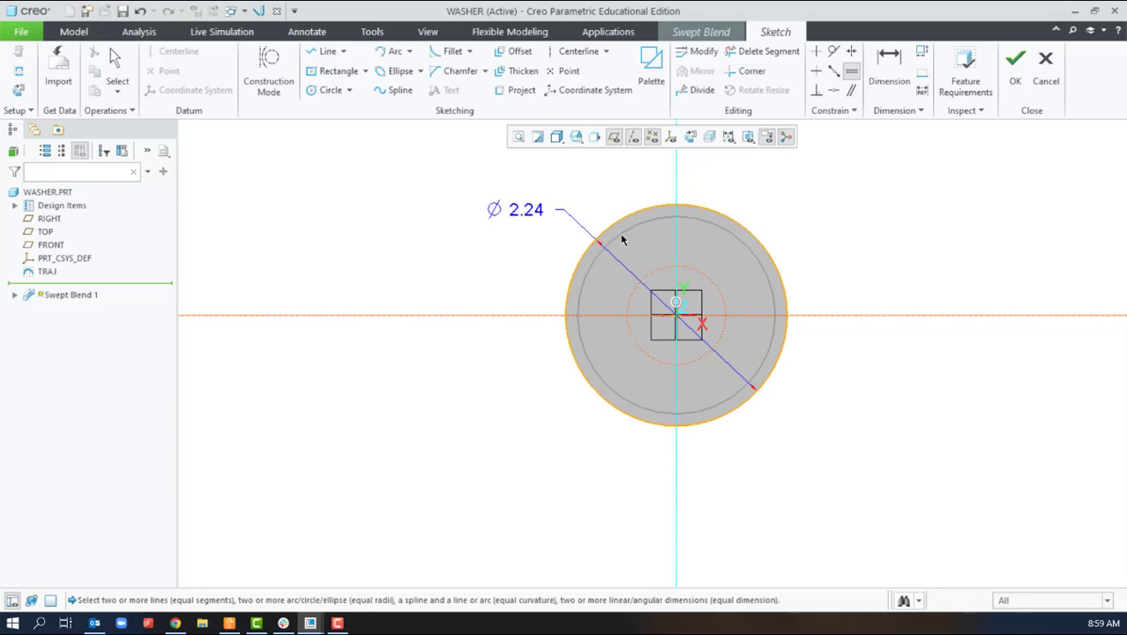
# Set the second circle's diameter to 2.00 and accept the section sketch
pyautogui.doubleClick(524, 209)
pyautogui.write('2')
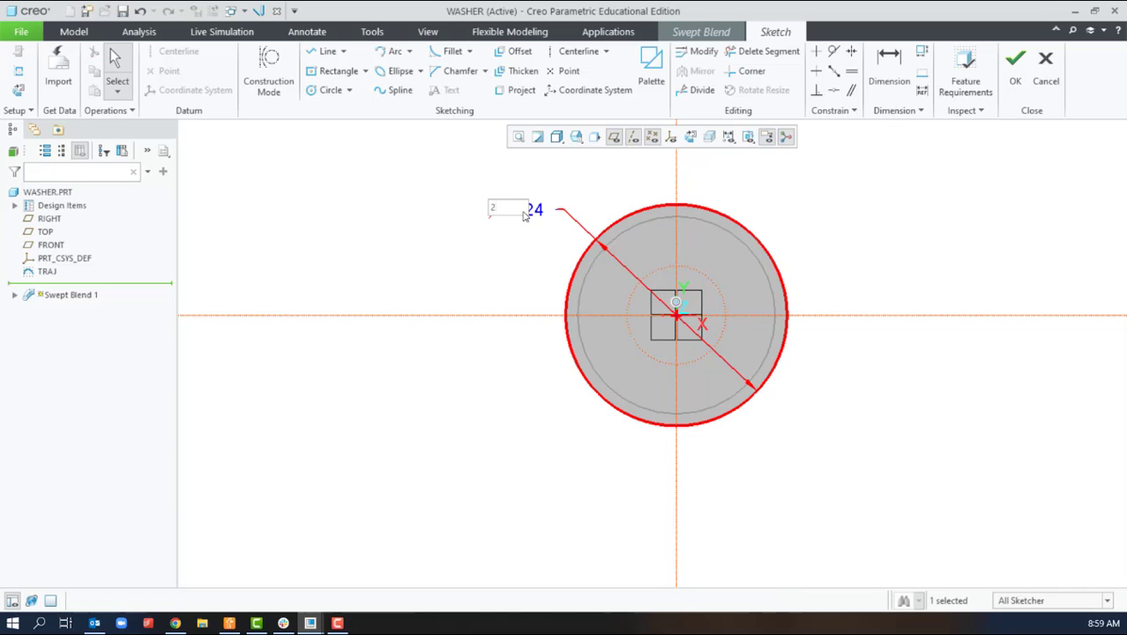
pyautogui.press('Return')
pyautogui.click(834, 236)
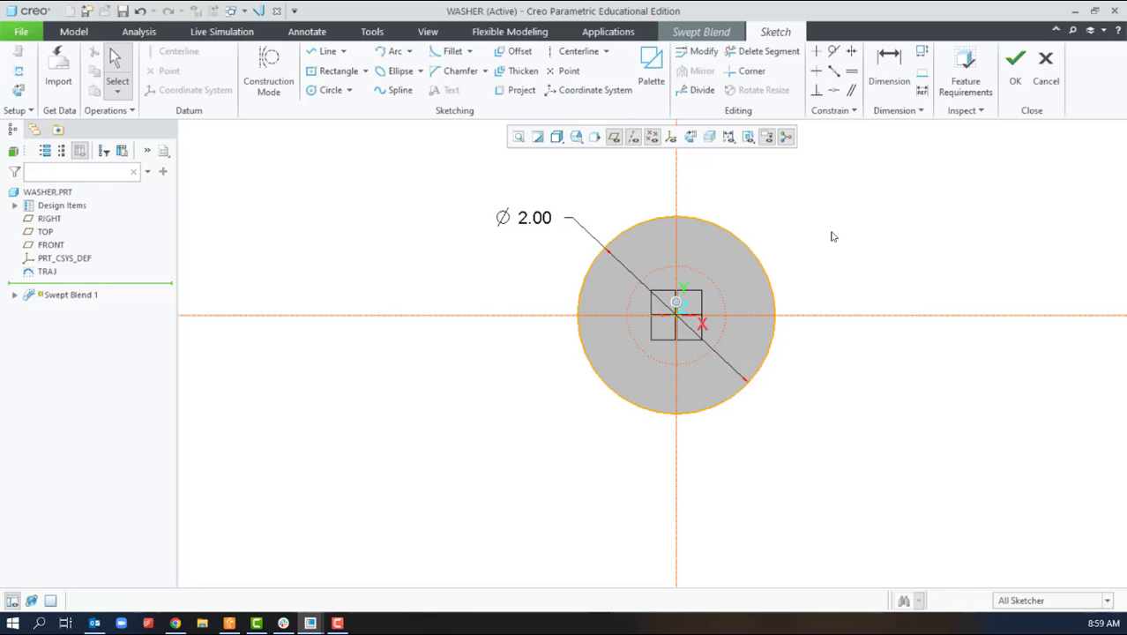
pyautogui.click(1014, 75)
pyautogui.moveTo(879, 383)
pyautogui.mouseDown(button='middle')
pyautogui.moveTo(863, 416)
pyautogui.moveTo(861, 361)
pyautogui.moveTo(871, 383)
pyautogui.moveTo(888, 383)
pyautogui.moveTo(864, 384)
pyautogui.moveTo(868, 432)
pyautogui.mouseUp(button='middle')
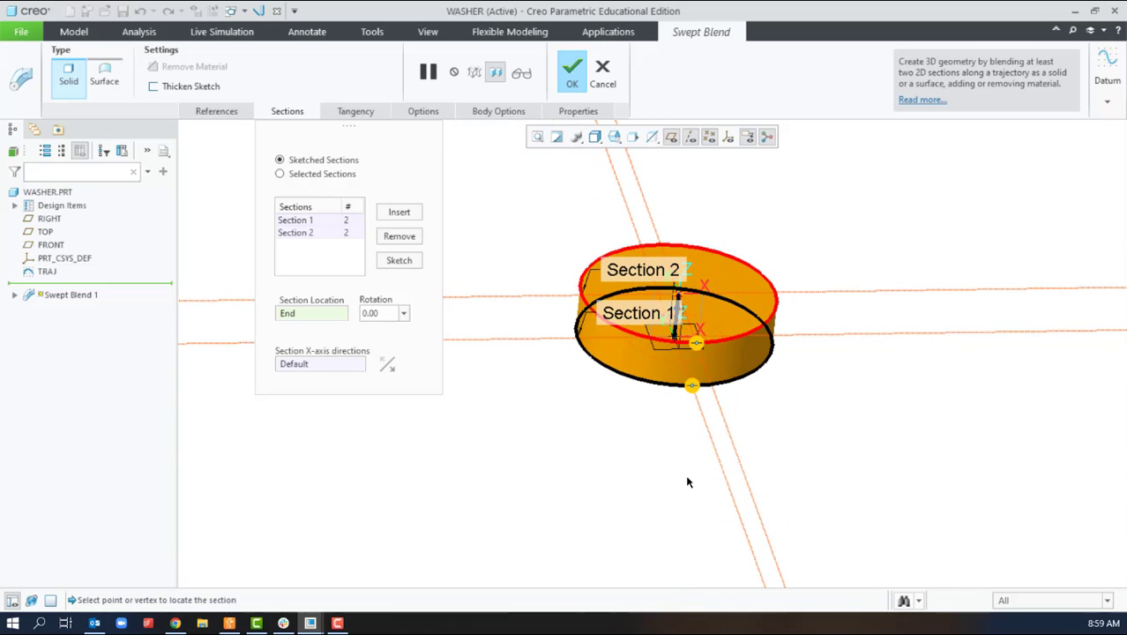
# Thicken the swept blend sketch to 0.50, complete the washer, and return to the standard view
pyautogui.click(159, 86)
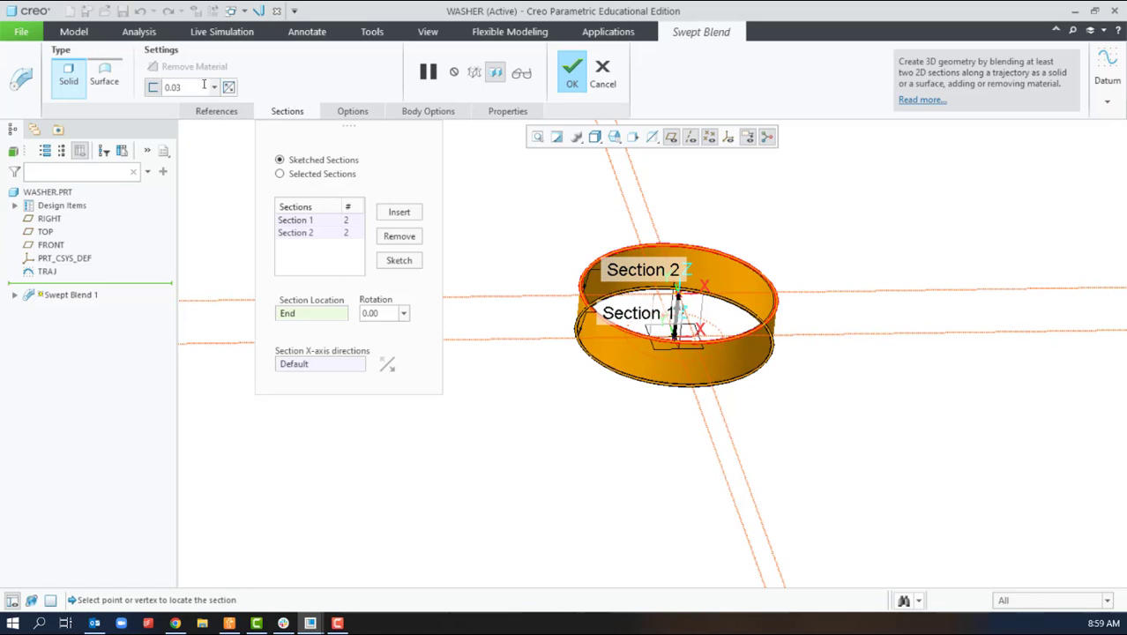
pyautogui.doubleClick(199, 88)
pyautogui.press('BackSpace')
pyautogui.write('.5')
pyautogui.press('Return')
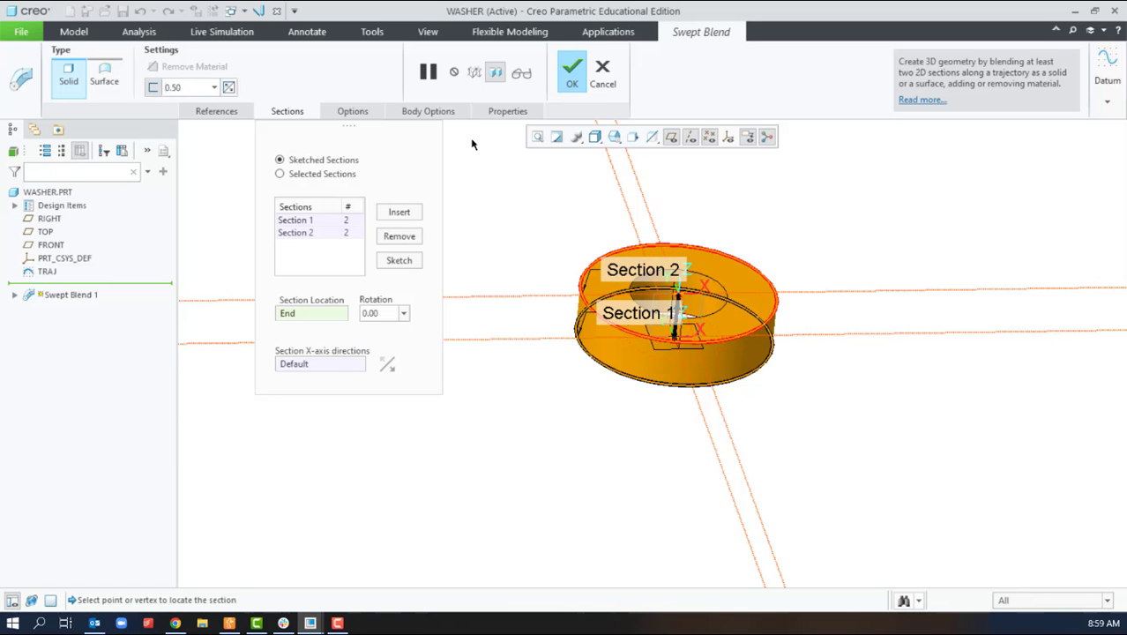
pyautogui.moveTo(814, 266); pyautogui.dragTo(745, 201, button='middle')
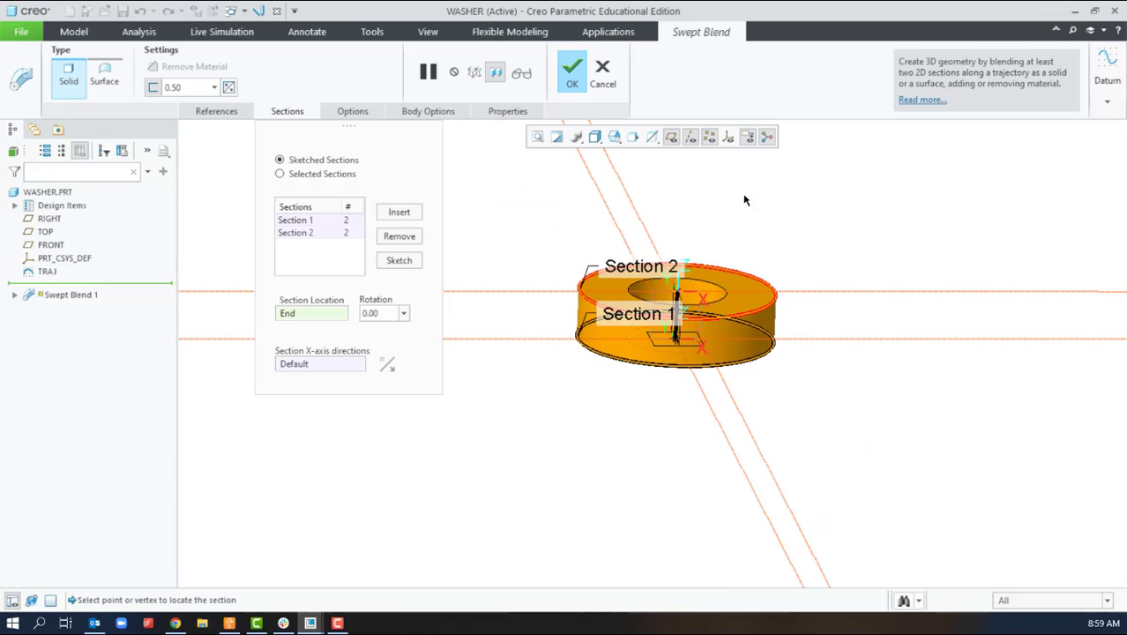
pyautogui.click(572, 75)
pyautogui.click(728, 323)
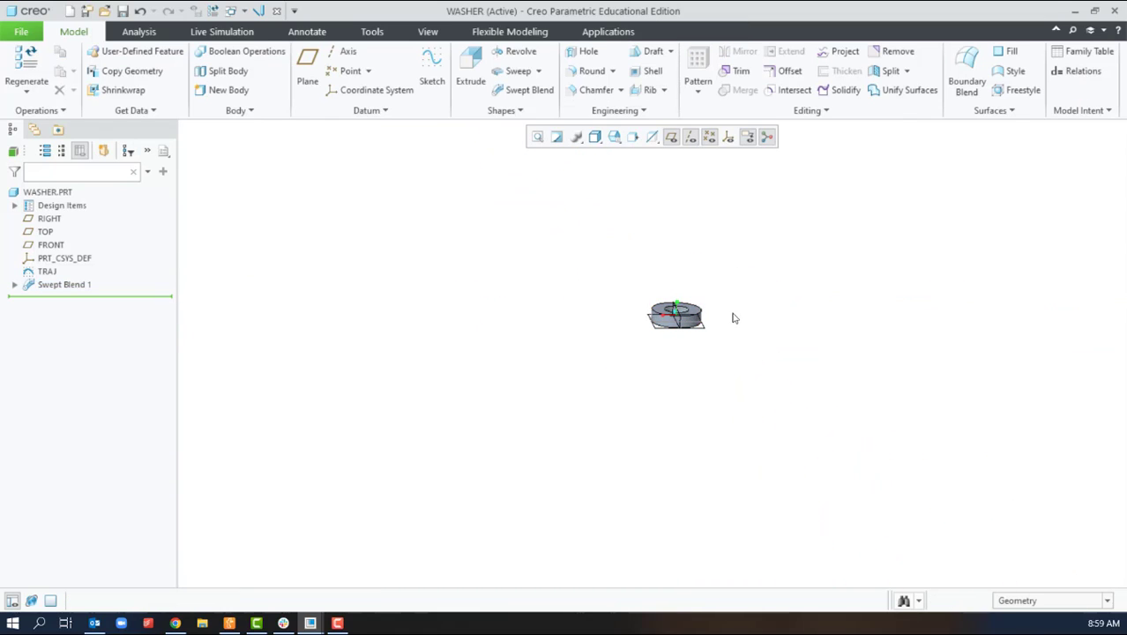
pyautogui.hotkey('ctrl', 'd')
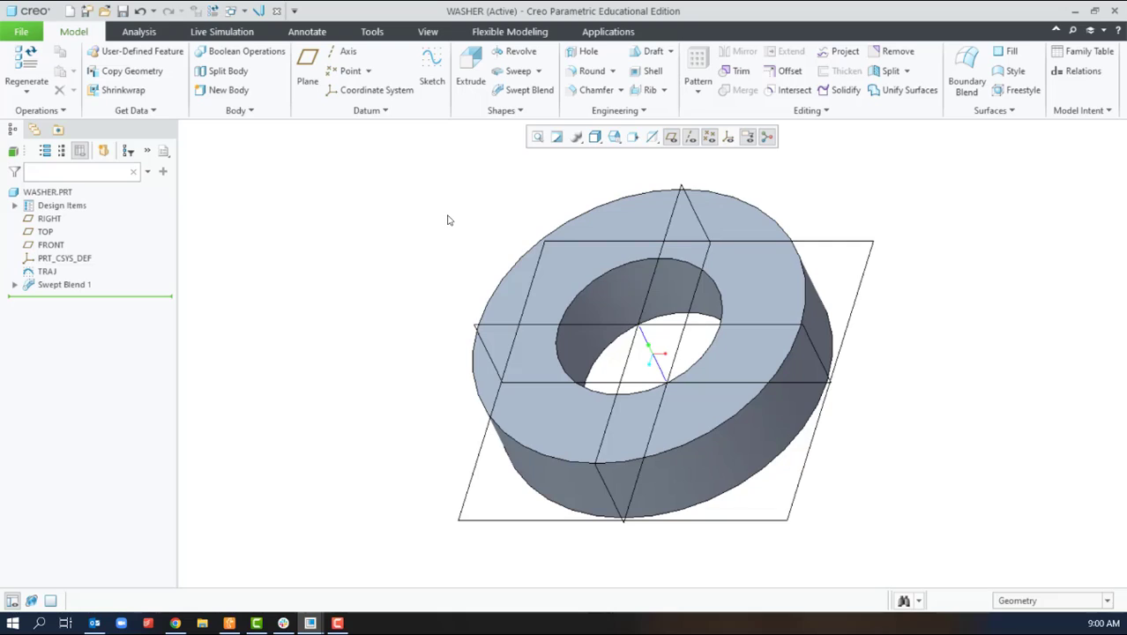